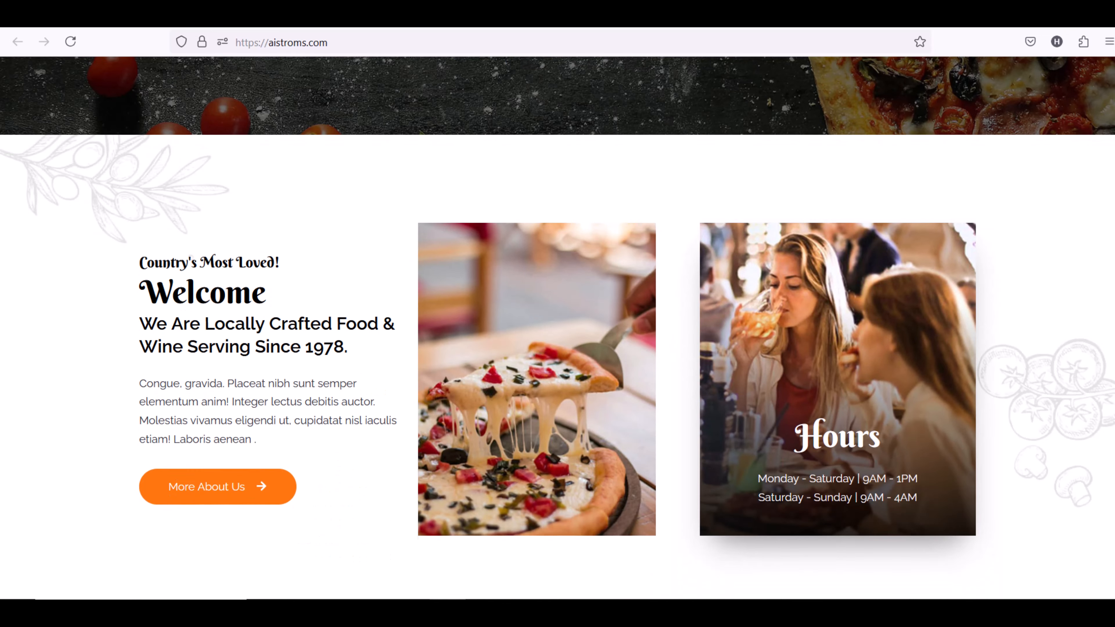
Step: Look through the restaurant website's home page, from the welcome section to the menu, customer reviews and reservation banner
scroll(557, 327, "down", 10)
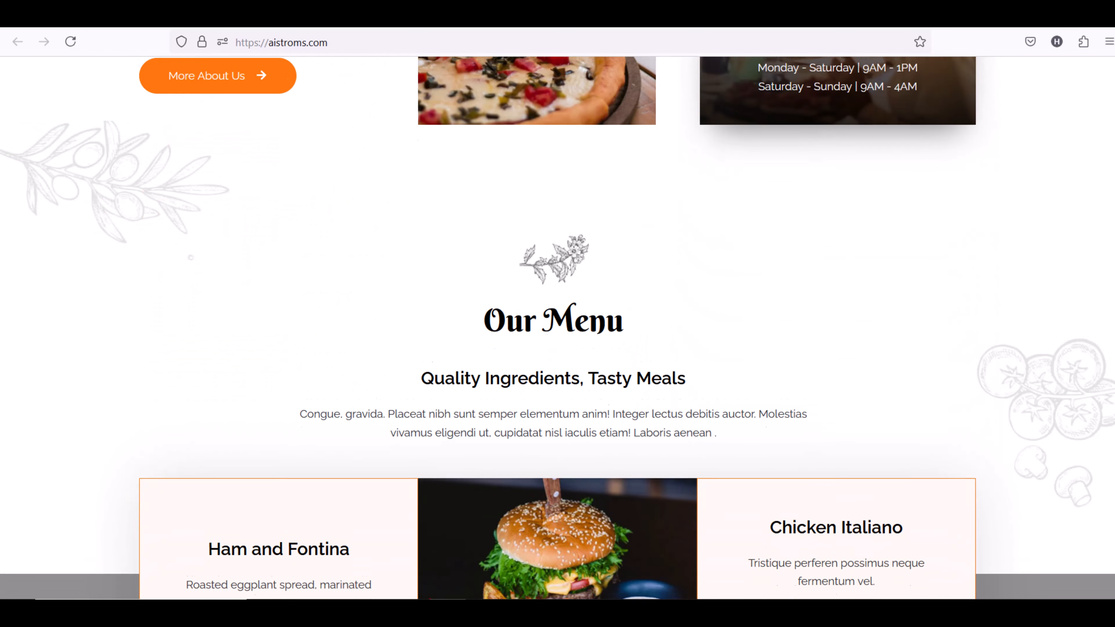
scroll(558, 327, "down", 6)
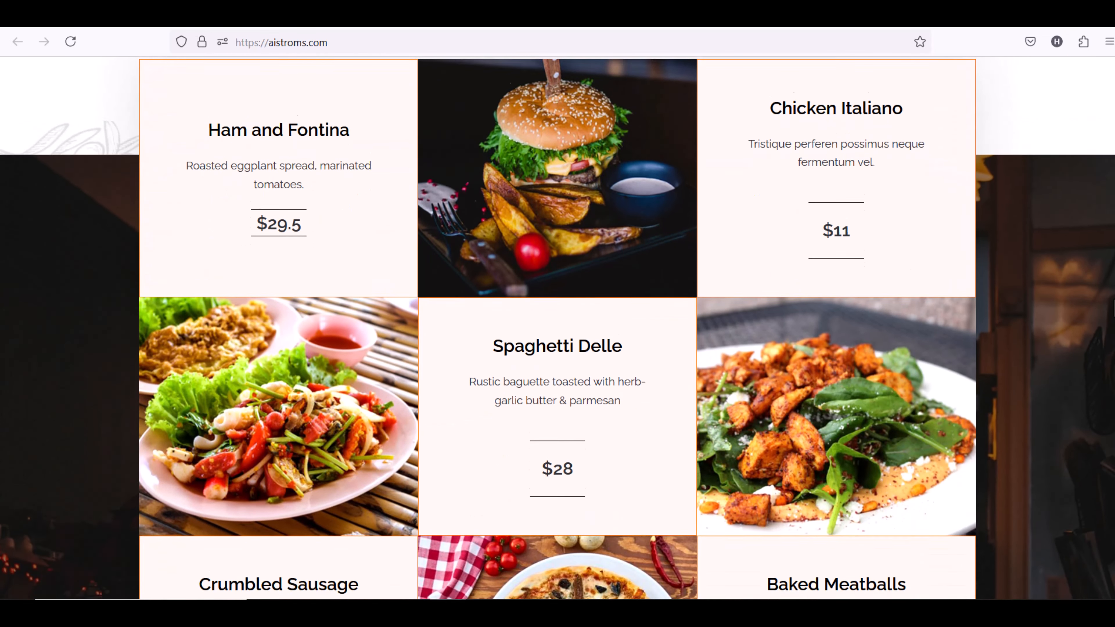
scroll(558, 327, "down", 6)
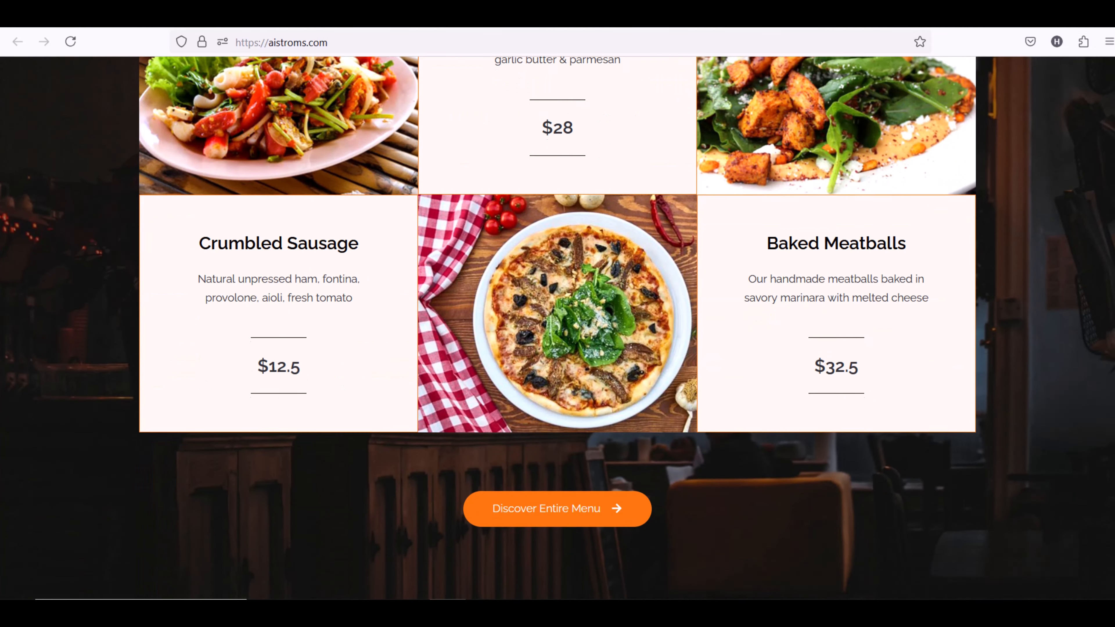
scroll(557, 328, "down", 8)
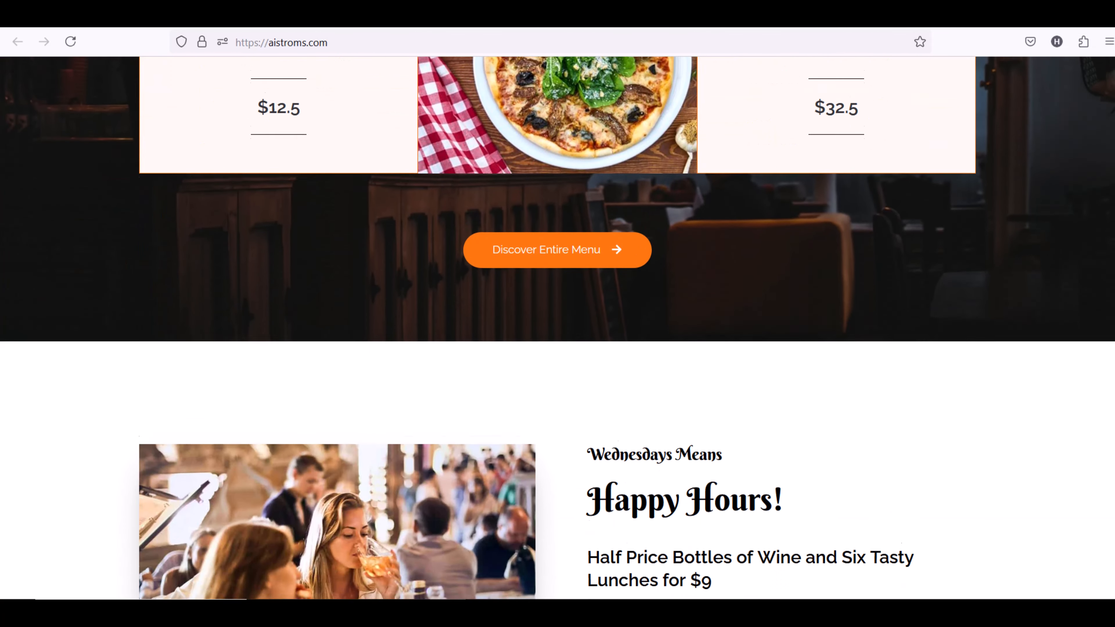
scroll(557, 327, "down", 4)
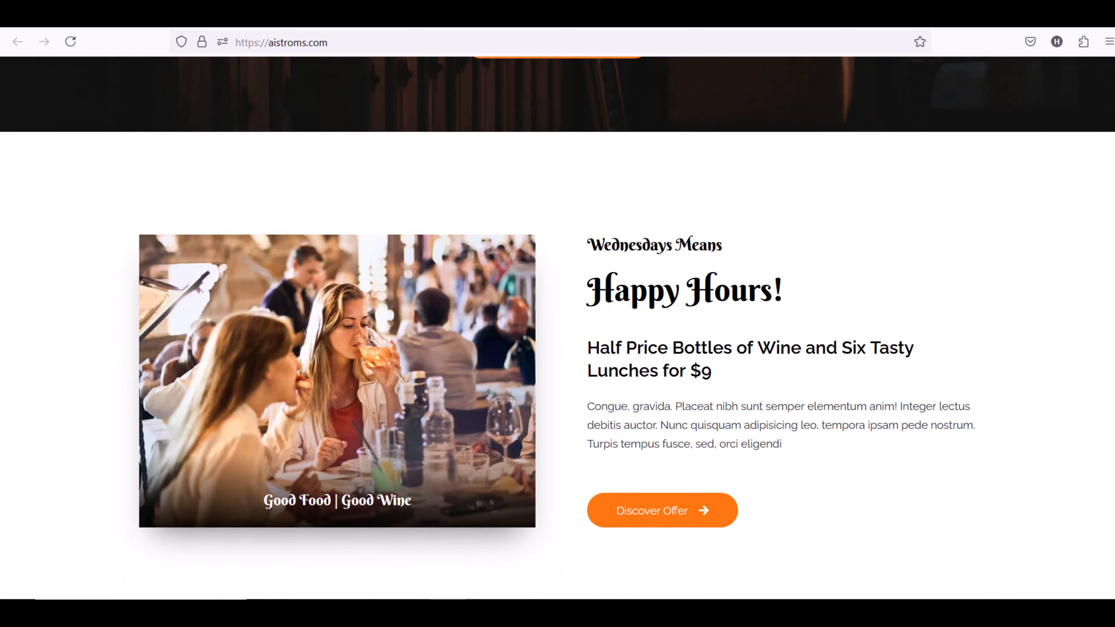
scroll(558, 328, "down", 5)
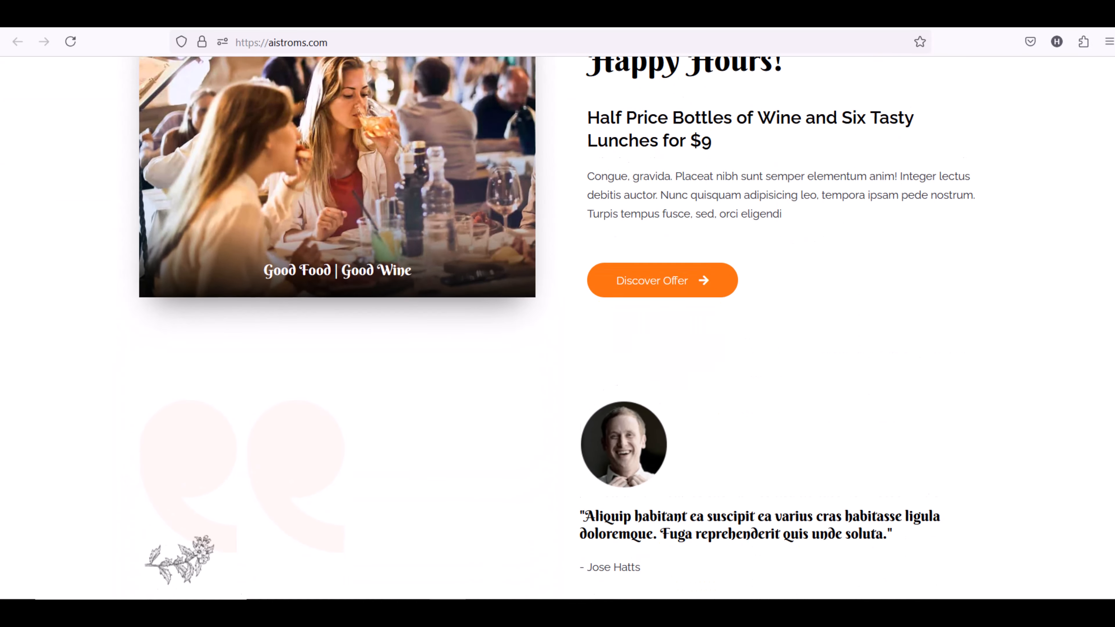
scroll(557, 327, "down", 4)
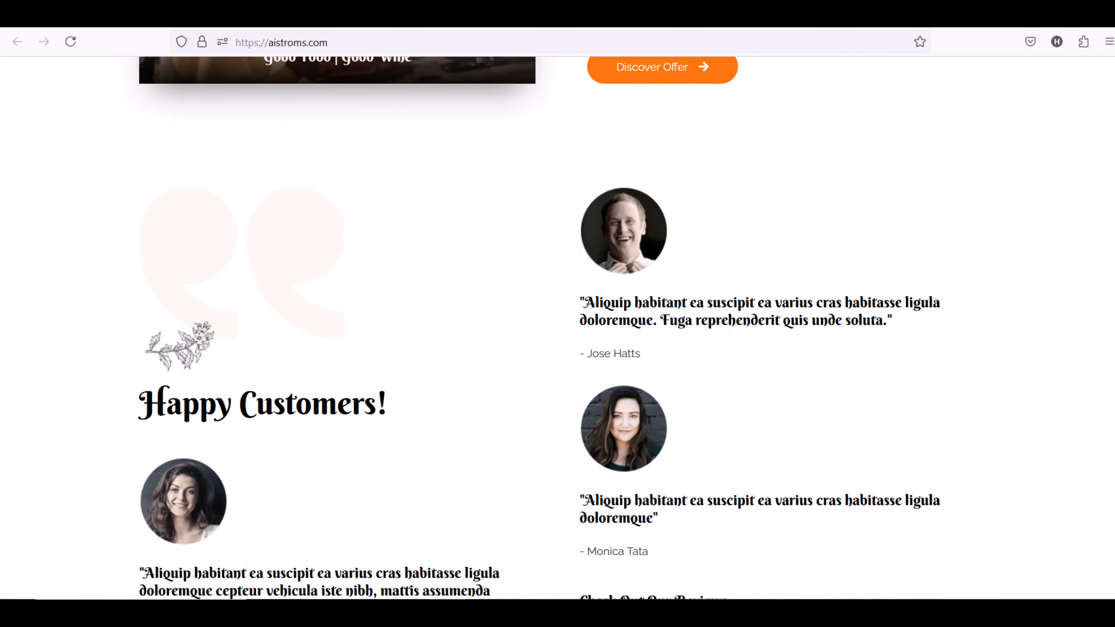
scroll(557, 328, "down", 3)
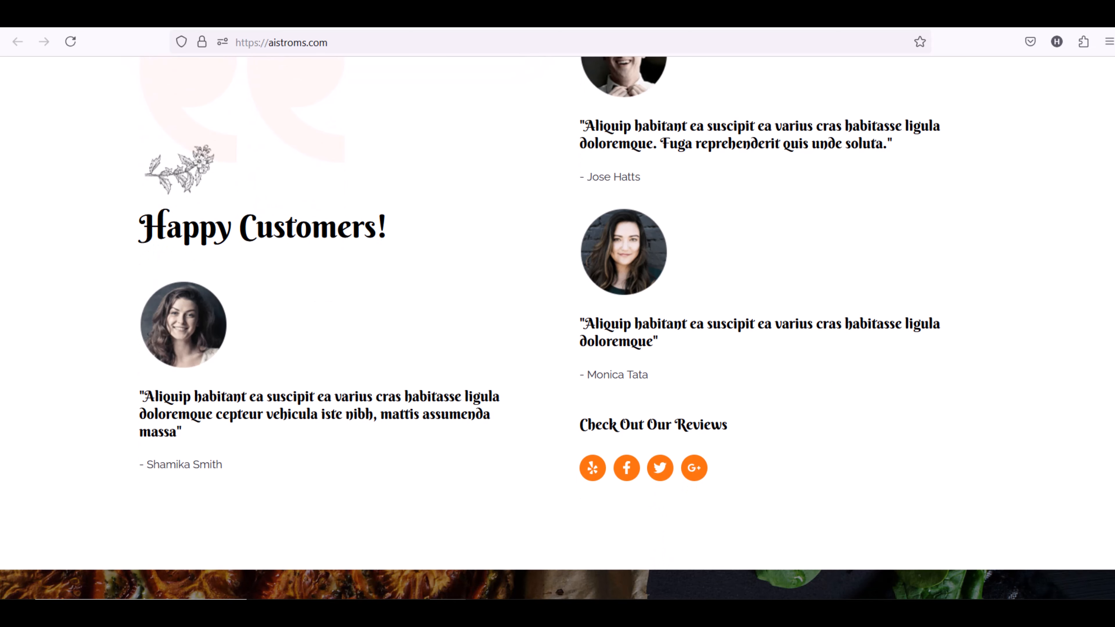
scroll(557, 327, "down", 4)
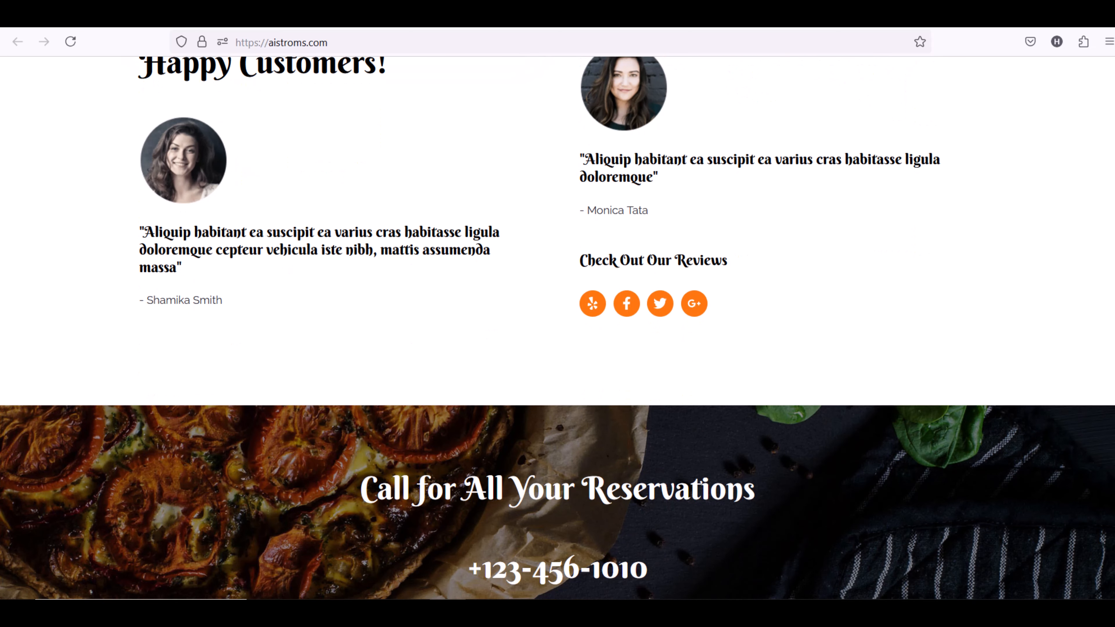
scroll(558, 327, "down", 2)
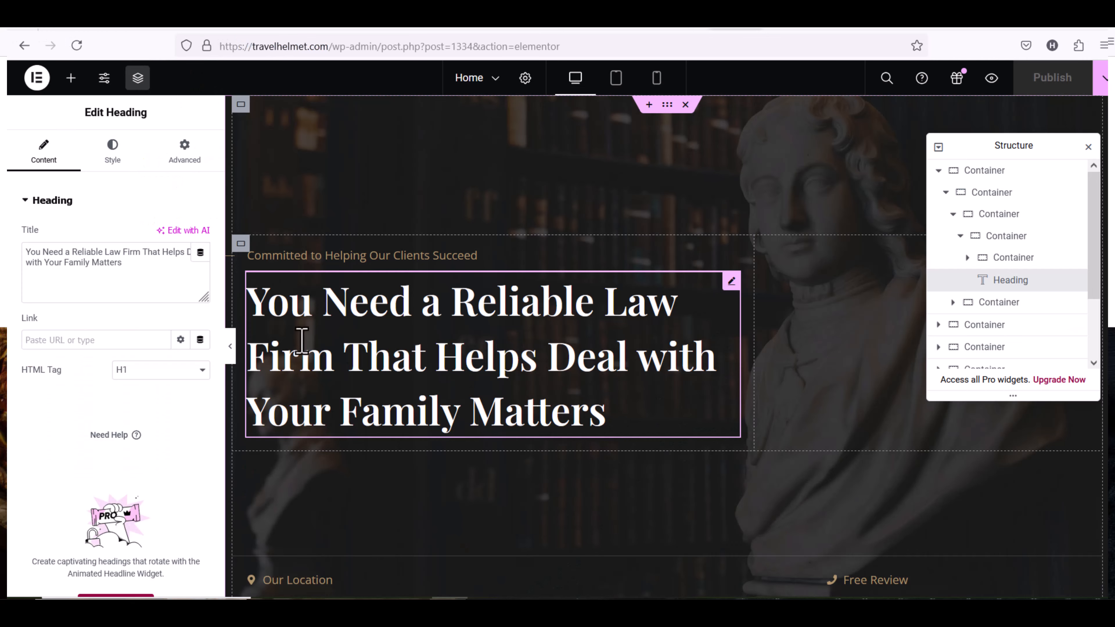
Step: Replace the title text of the law firm page's hero heading with "hello" in the Elementor editor
left_click(151, 264)
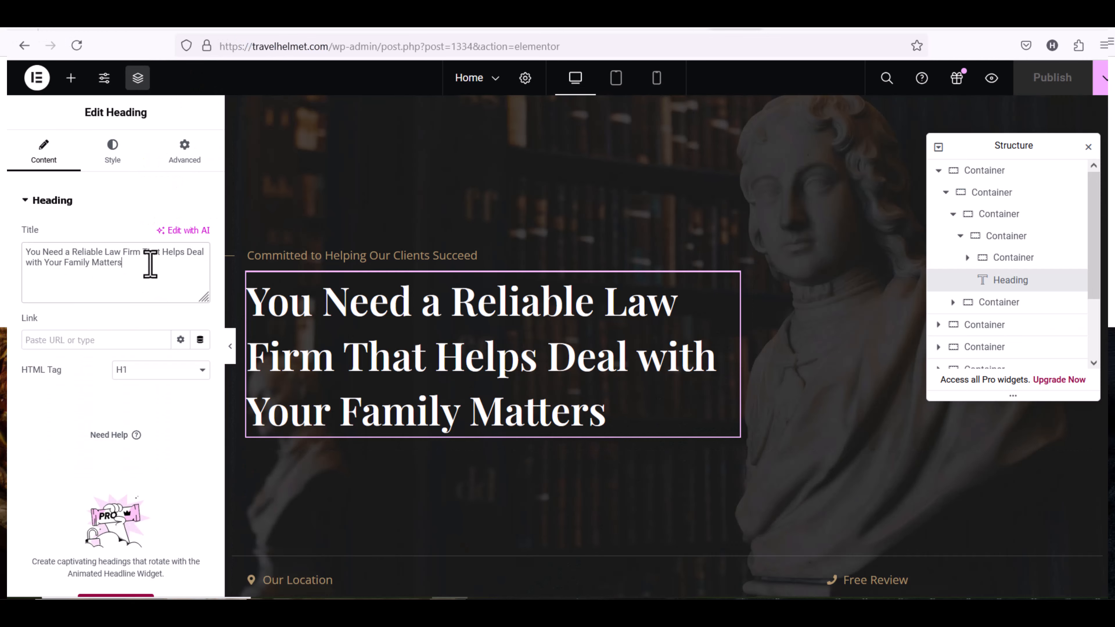
left_click_drag(152, 263, 12, 249)
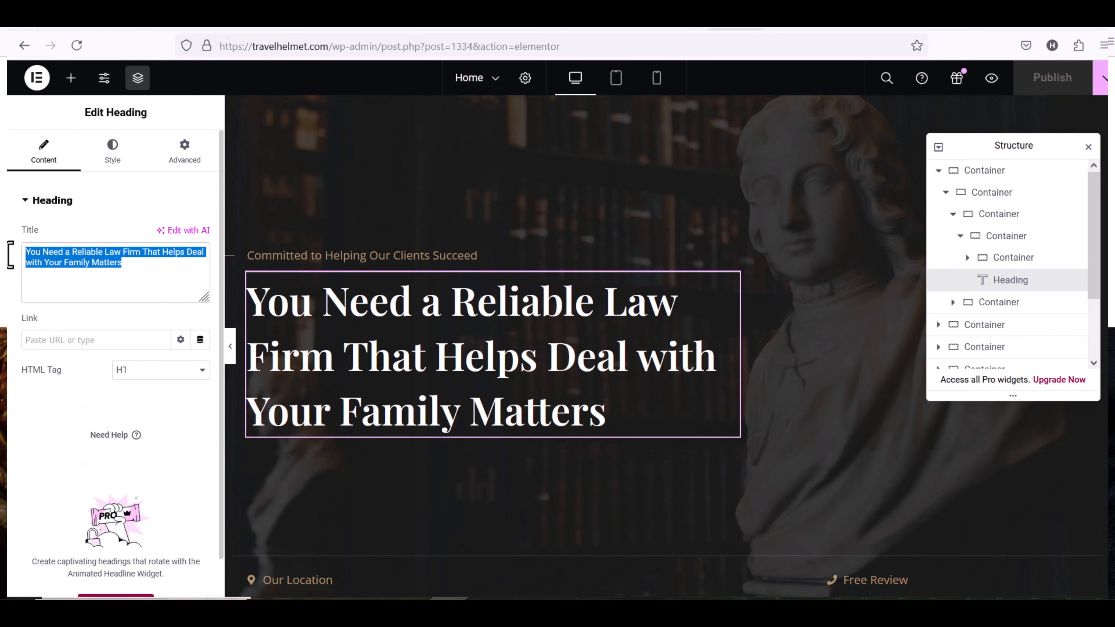
type("hello")
left_click(872, 502)
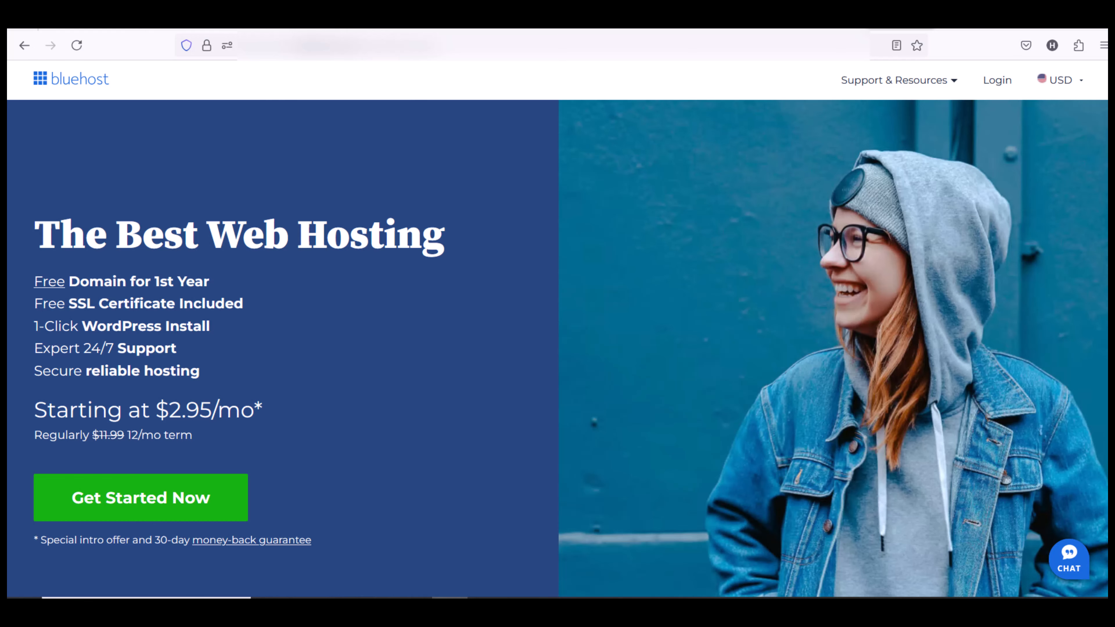
Step: Open the Bluehost coupon link from the pinned comment under the YouTube coupon code video
scroll(558, 322, "down", 2)
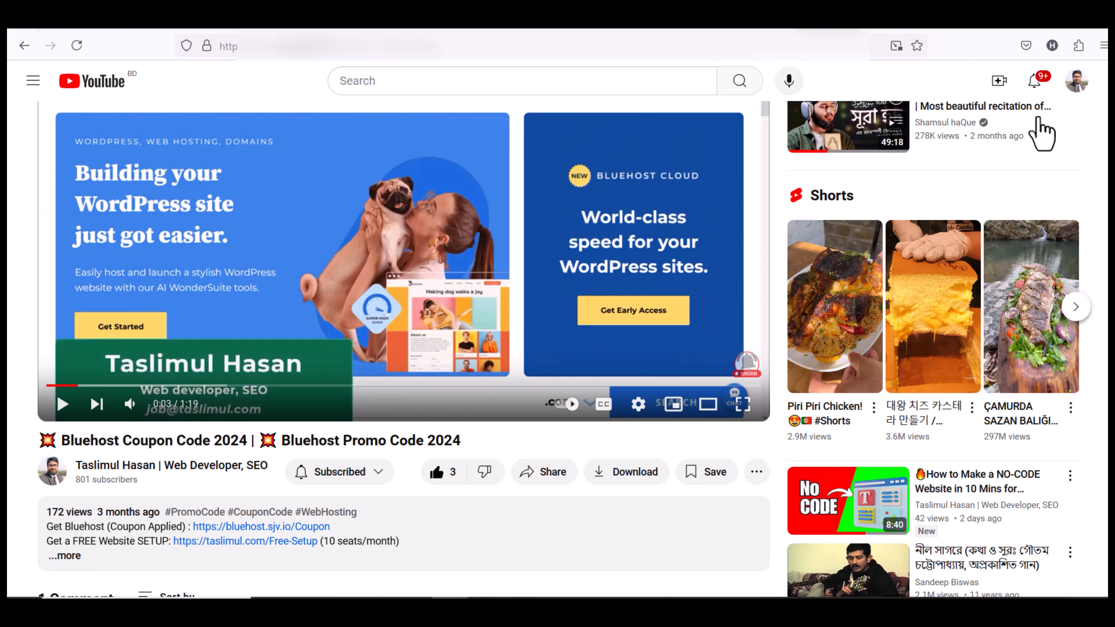
scroll(303, 229, "down", 8)
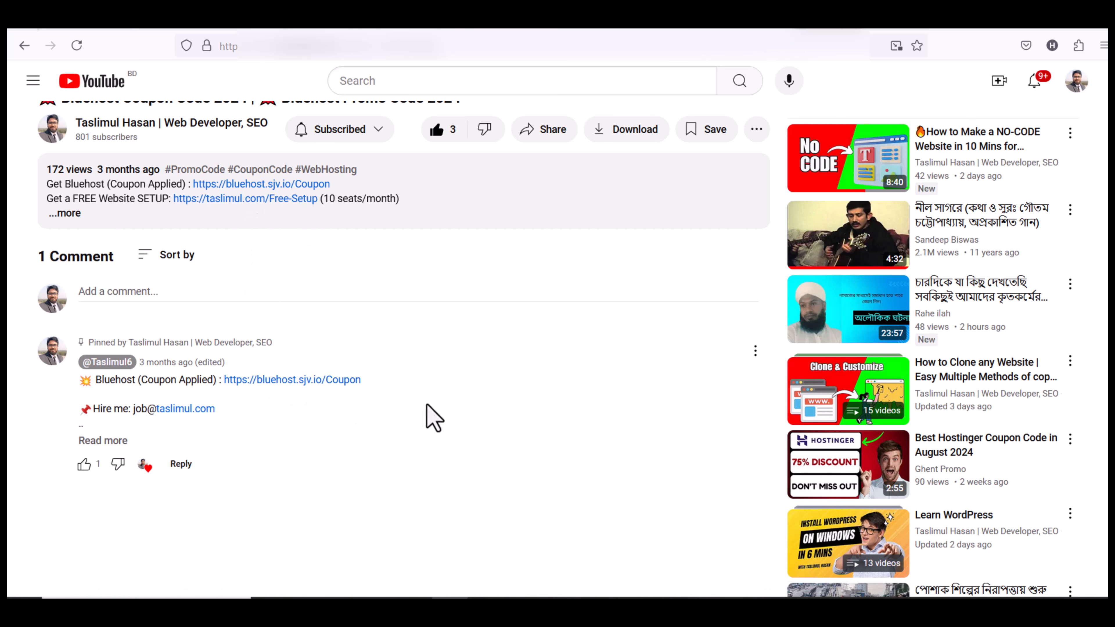
scroll(637, 318, "up", 2)
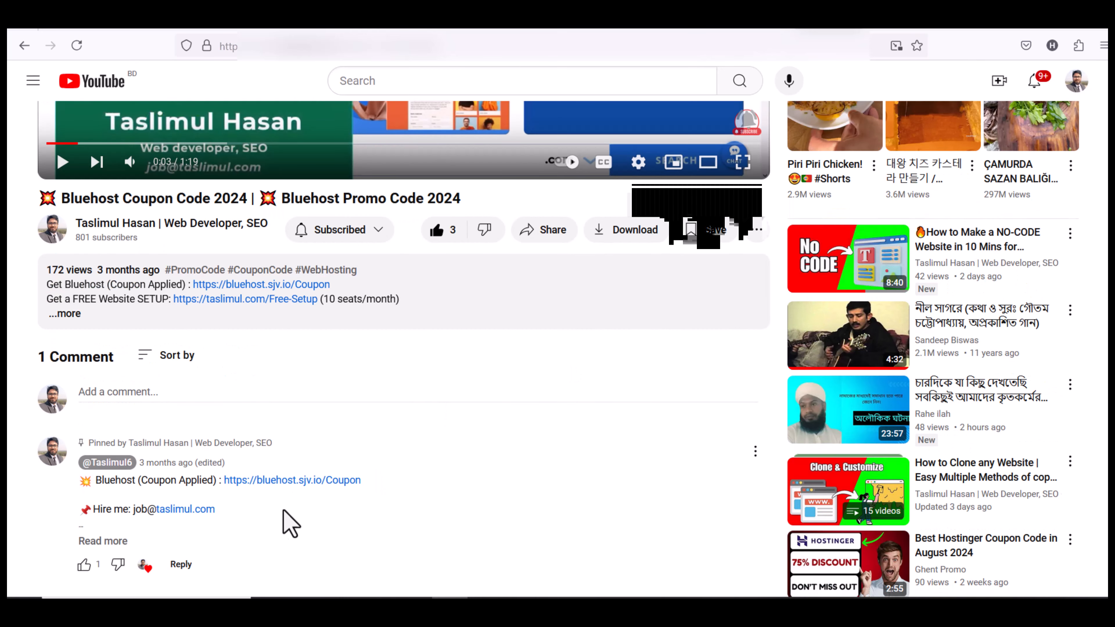
left_click(326, 483)
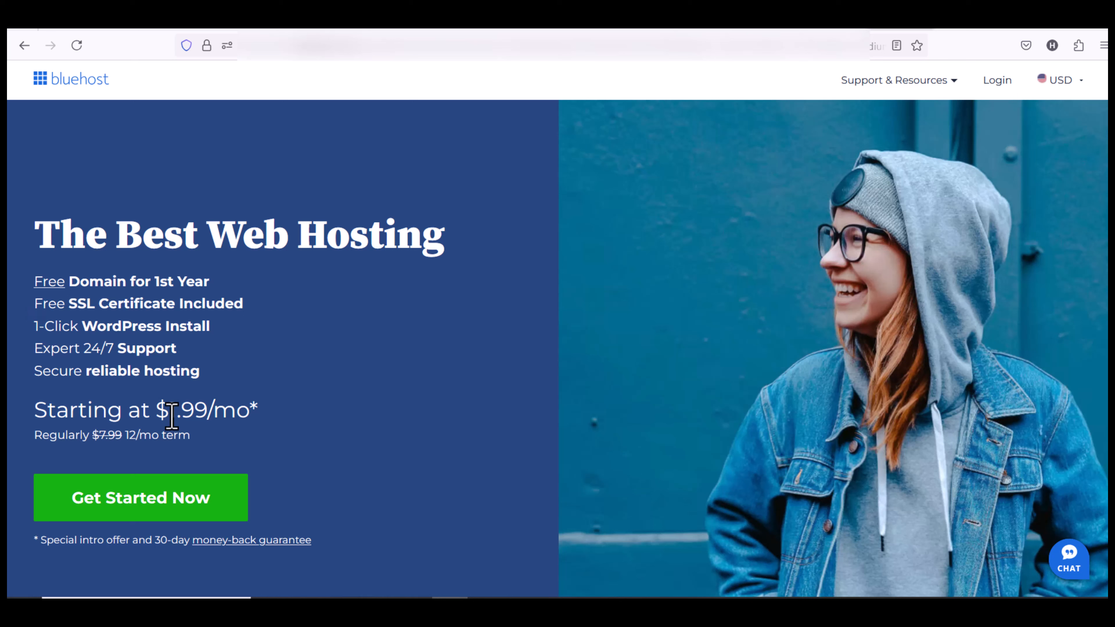
Step: Select the Basic WordPress hosting plan at $1.99 per month
scroll(290, 431, "down", 10)
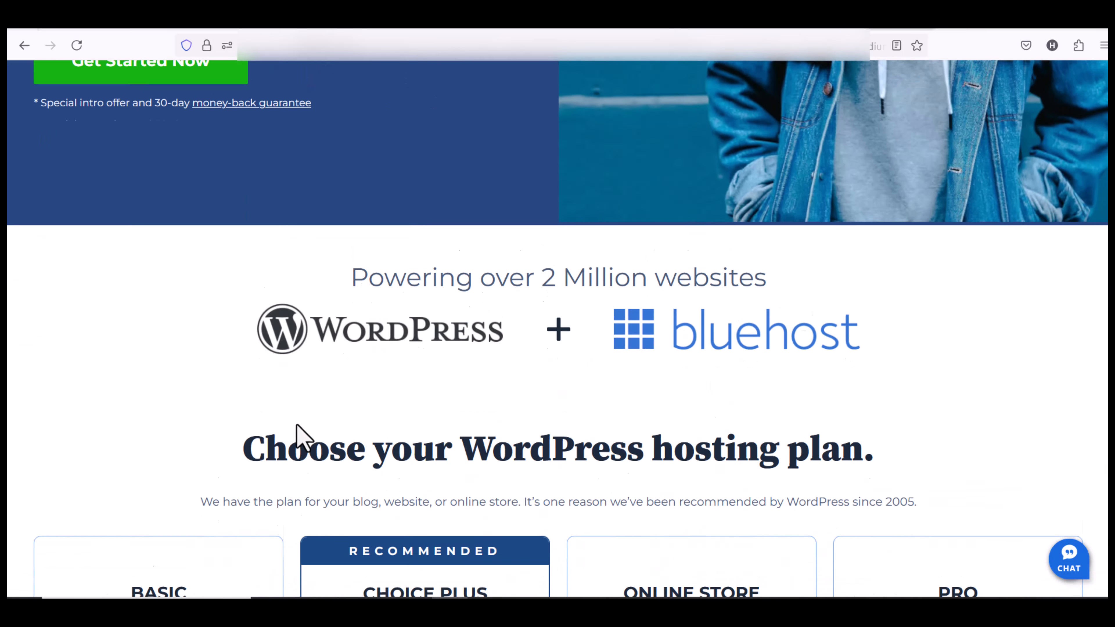
scroll(298, 435, "down", 6)
scroll(299, 436, "down", 6)
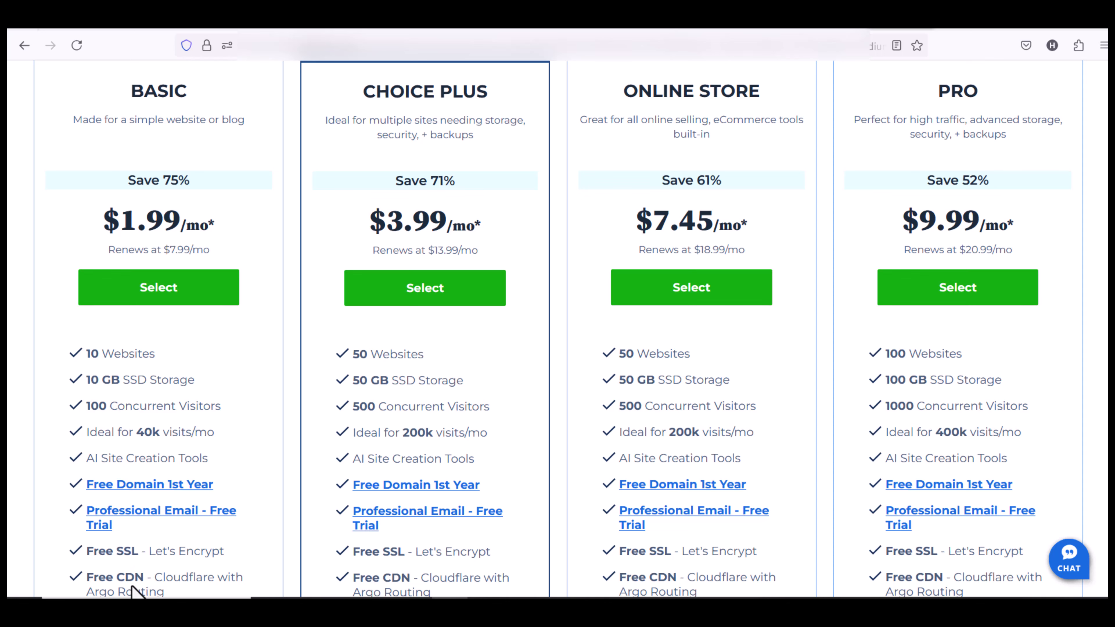
left_click(182, 293)
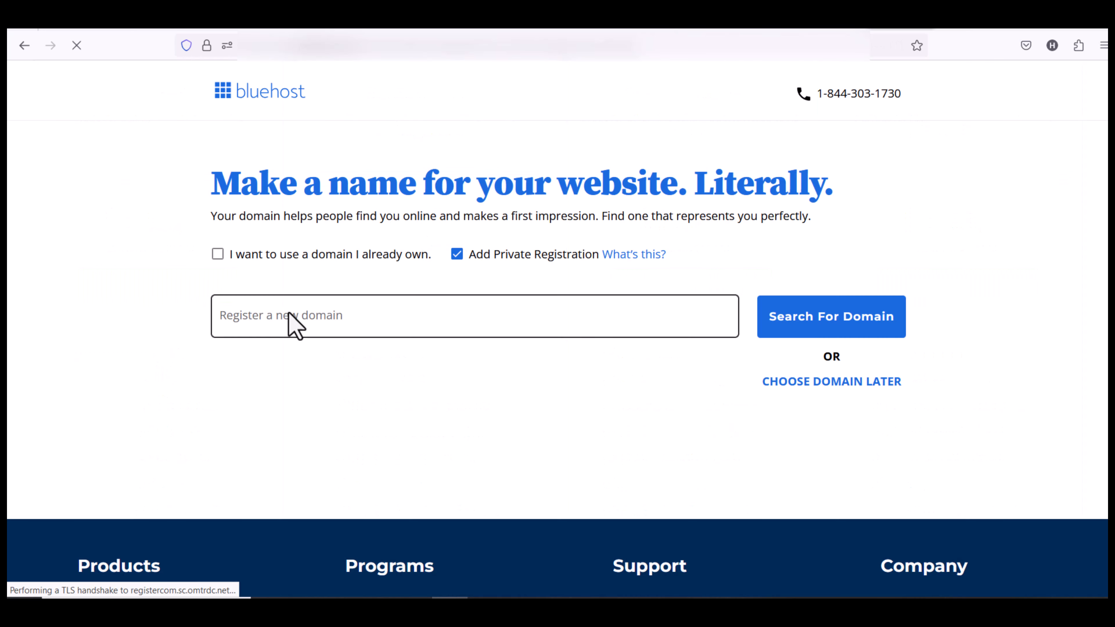
Step: Enter "primelawyerfirmllc" as the new domain to register and continue from the cart to checkout
left_click(289, 318)
type("primelawyerfirmllc")
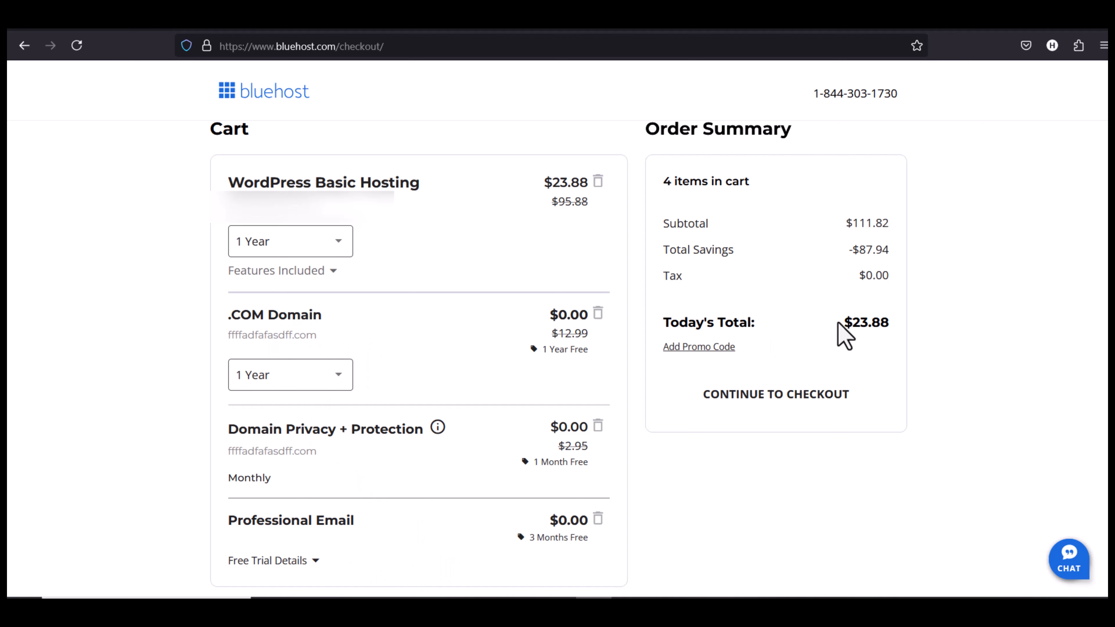
double_click(858, 323)
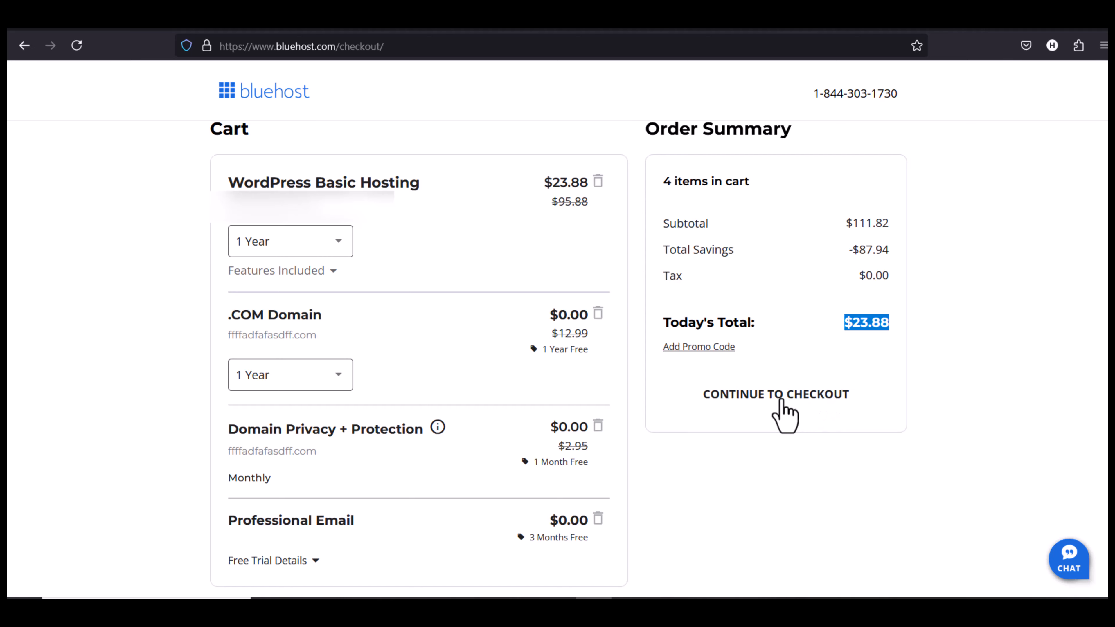
left_click(784, 396)
Step: Pay for the hosting order by credit card, entering the name on the card and the card number
scroll(784, 417, "down", 1)
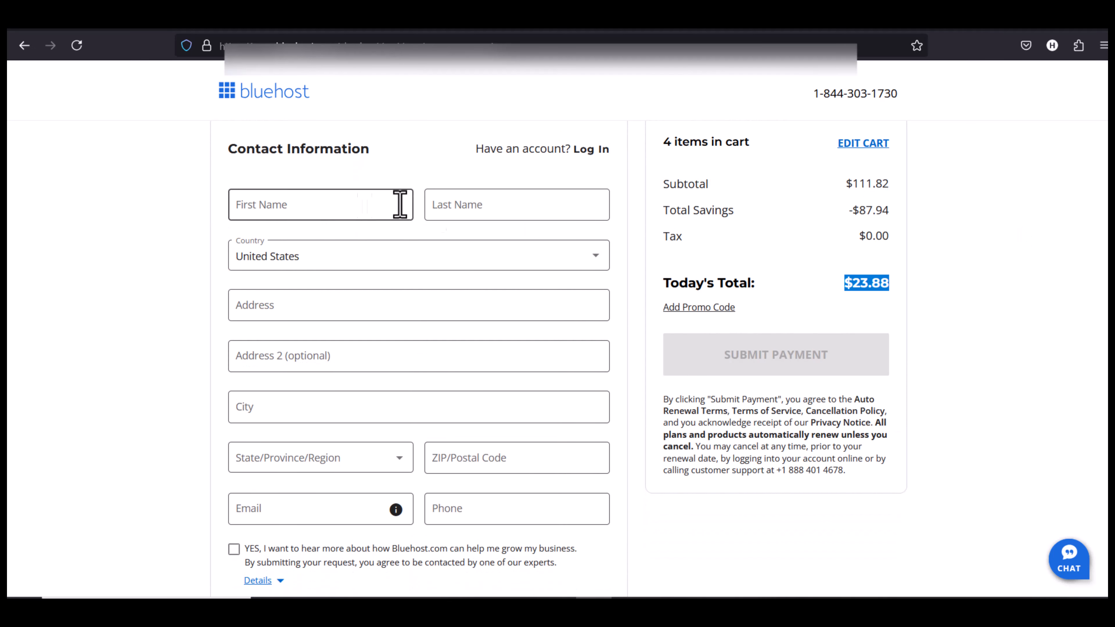
scroll(373, 354, "down", 10)
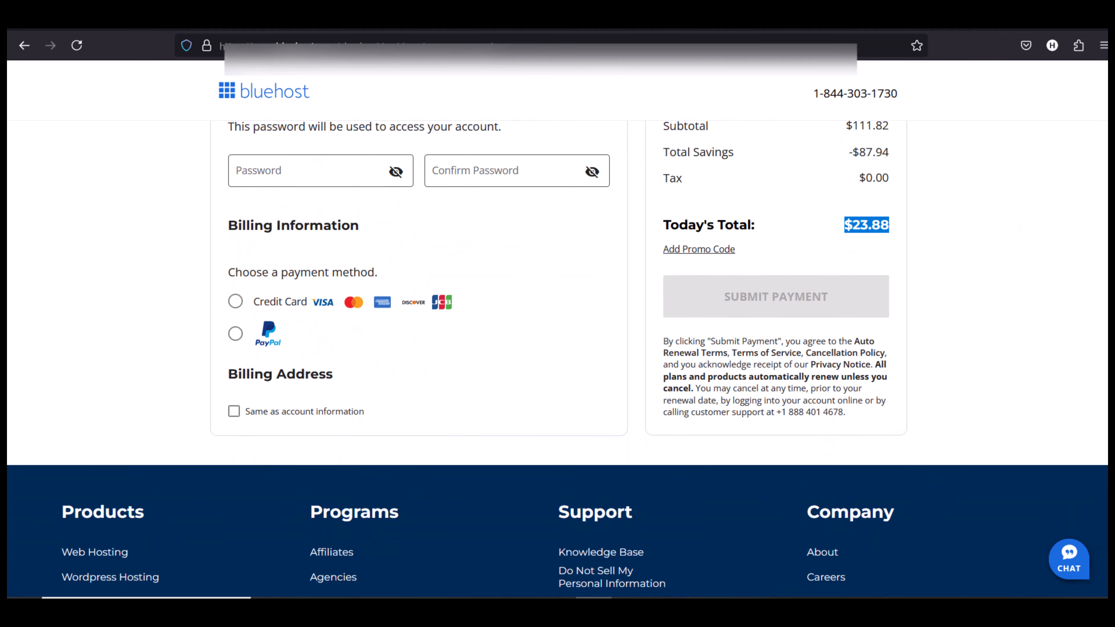
left_click(235, 303)
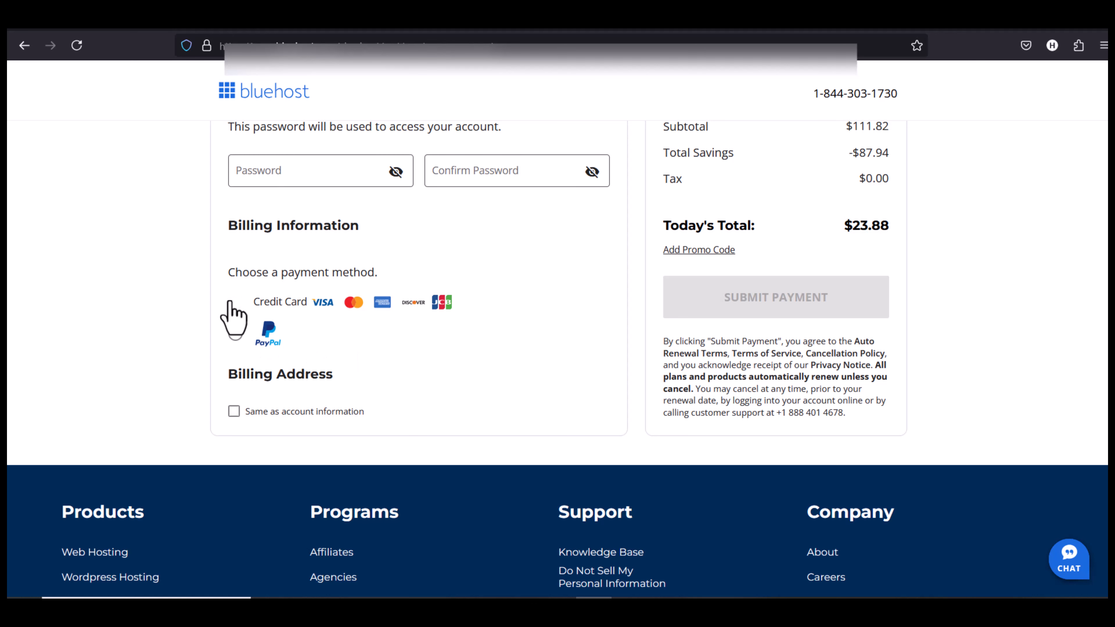
left_click(229, 340)
type("Taslimul")
scroll(620, 323, "down", 2)
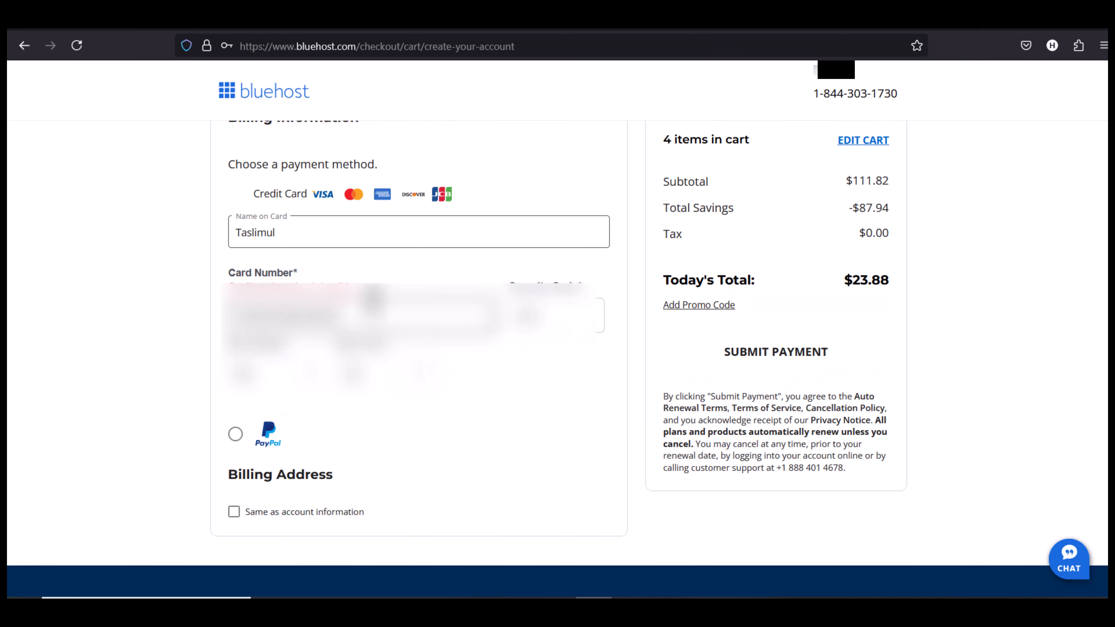
left_click(767, 358)
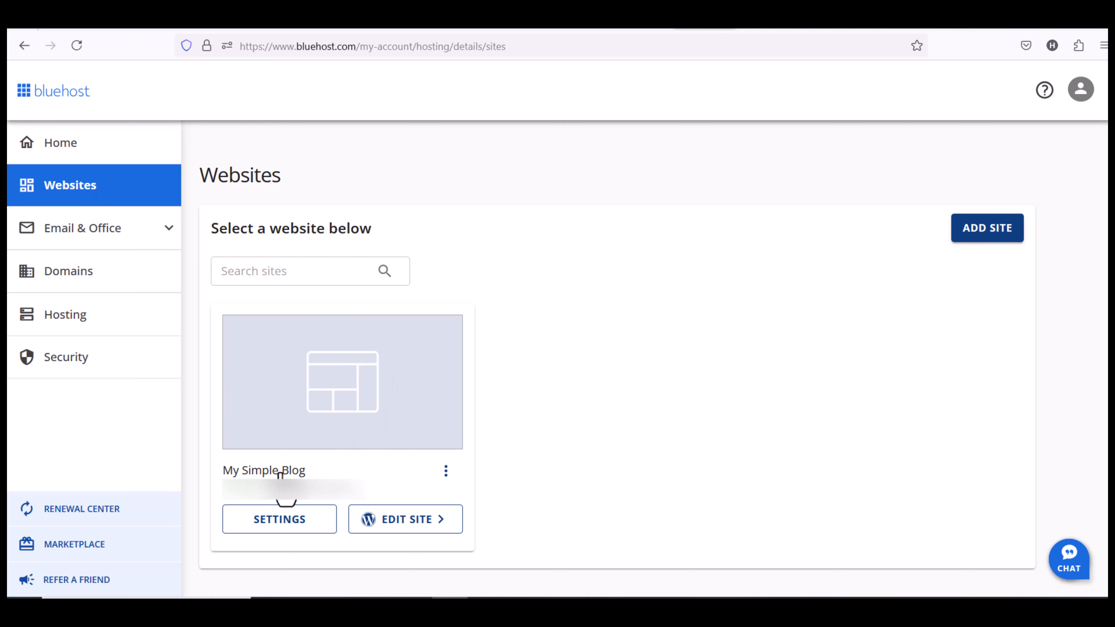
Step: Open the WordPress dashboard of My Simple Blog for editing and list all its pages
left_click(381, 528)
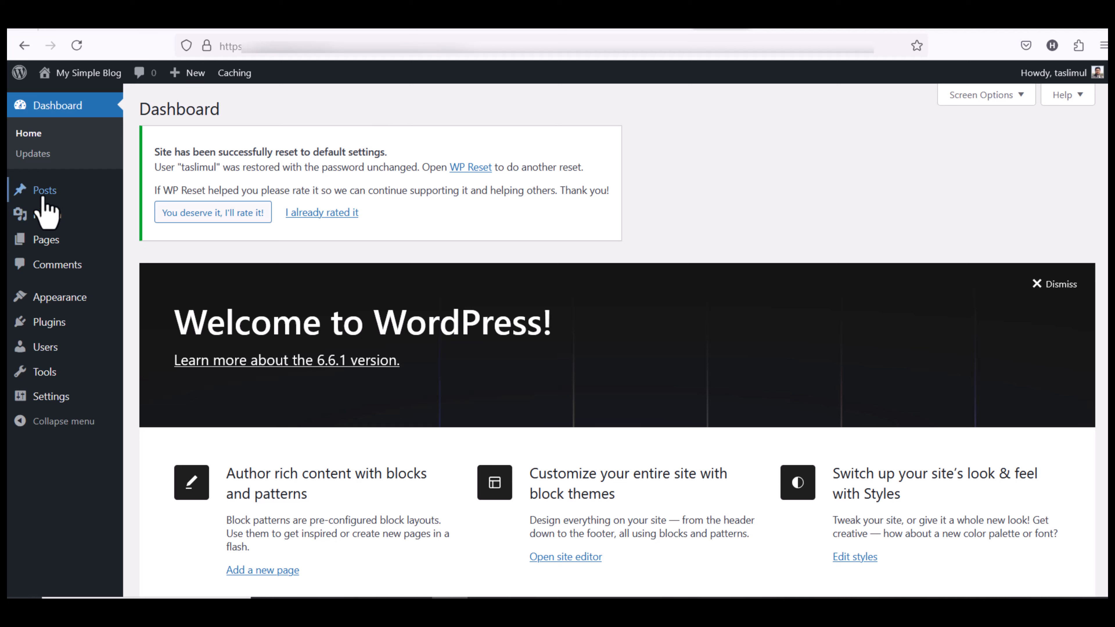
mouse_move(43, 199)
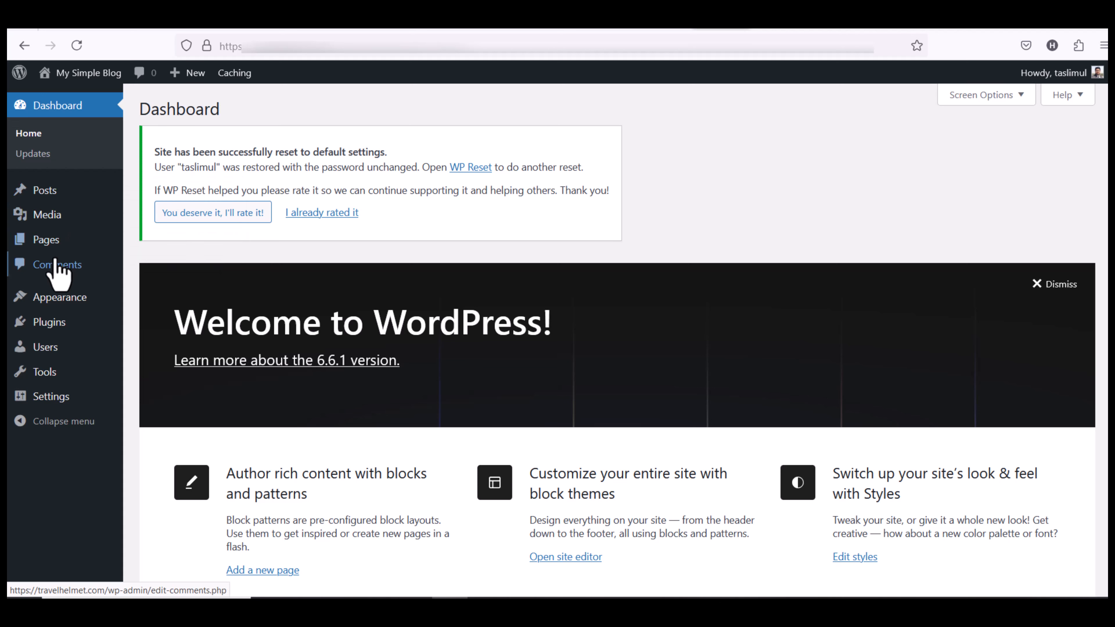
mouse_move(58, 246)
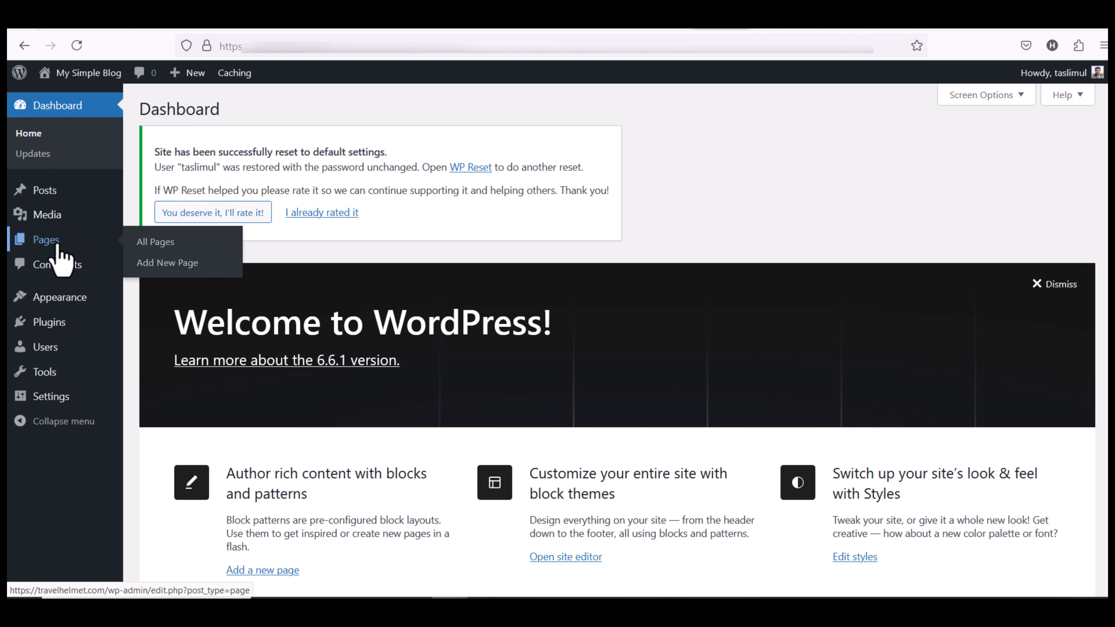
left_click(157, 240)
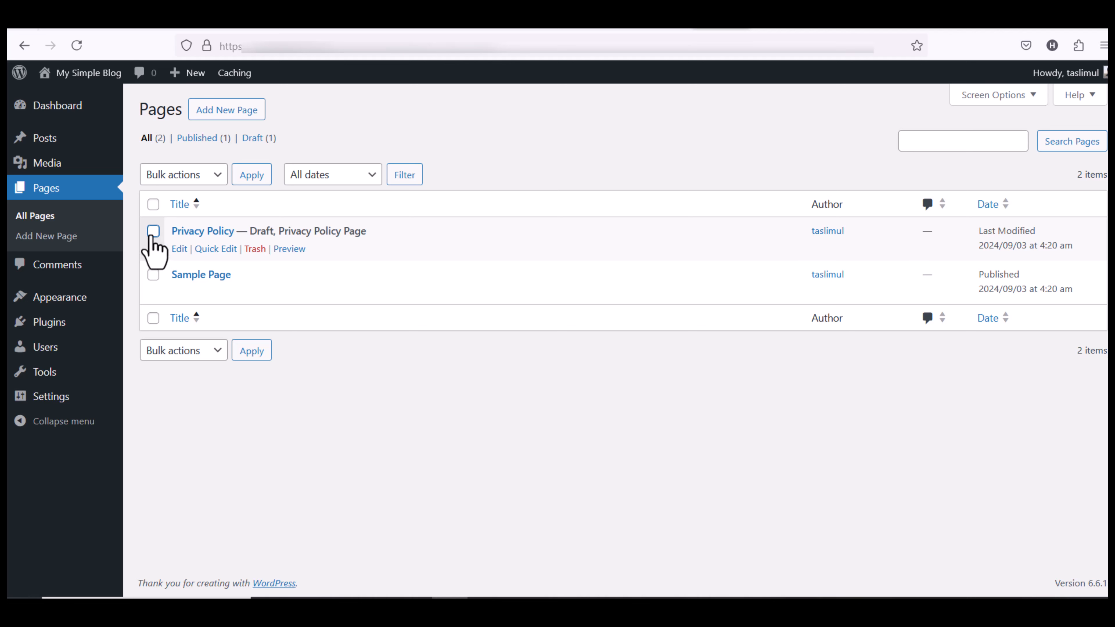
Step: Move the Privacy Policy and Sample Page pages to the trash
left_click(153, 231)
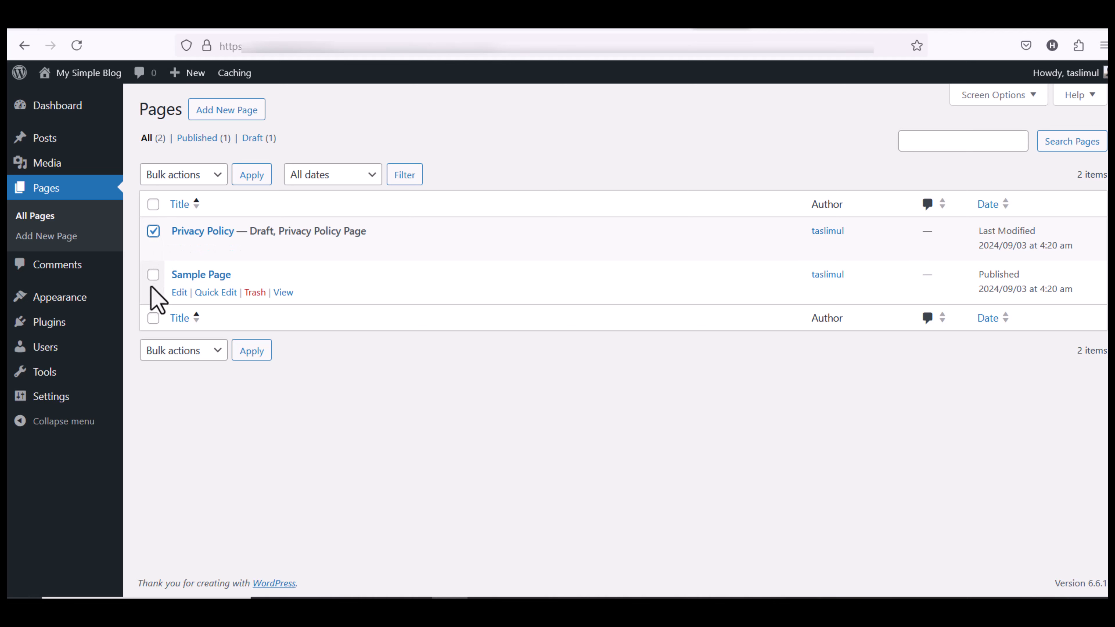
left_click(153, 275)
left_click(180, 175)
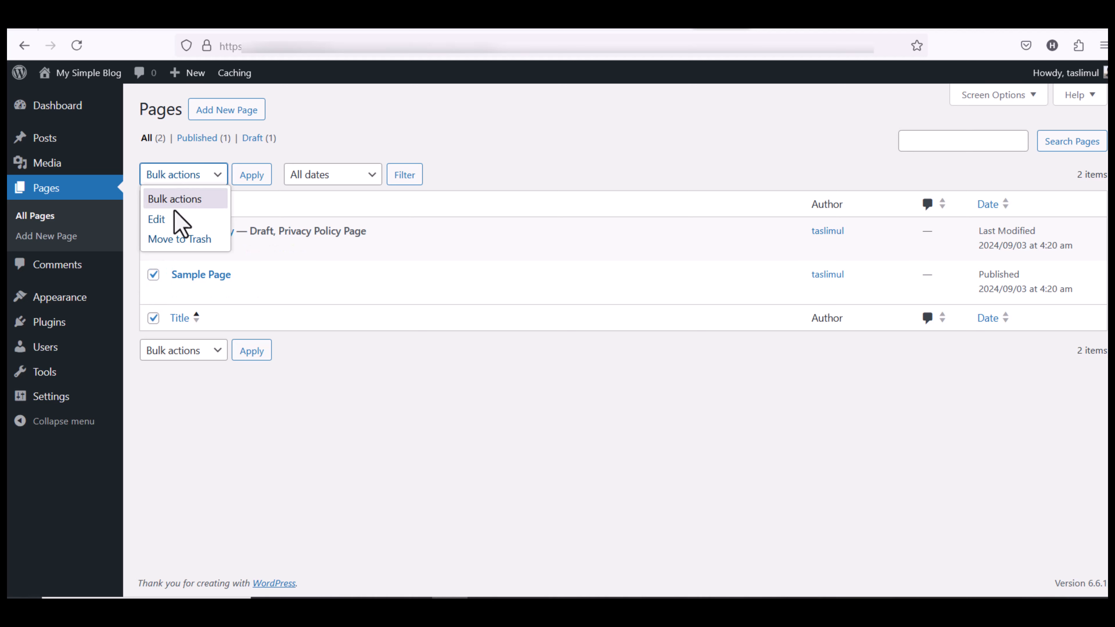
left_click(175, 239)
left_click(252, 175)
Step: List all posts and move every default post to the trash
mouse_move(62, 145)
left_click(132, 144)
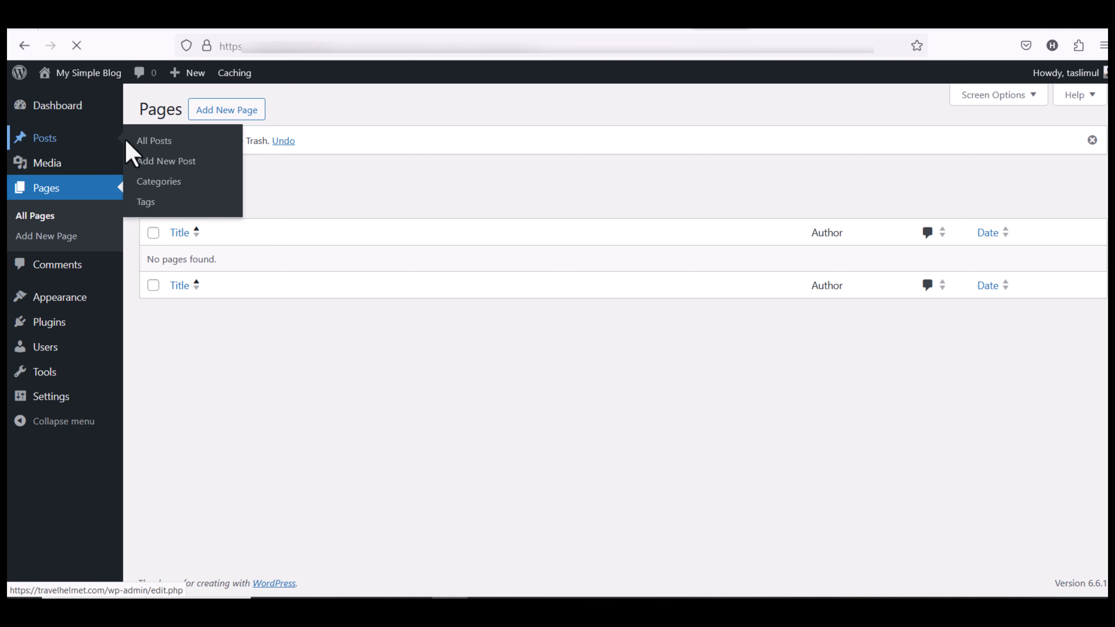
left_click(154, 204)
left_click(189, 175)
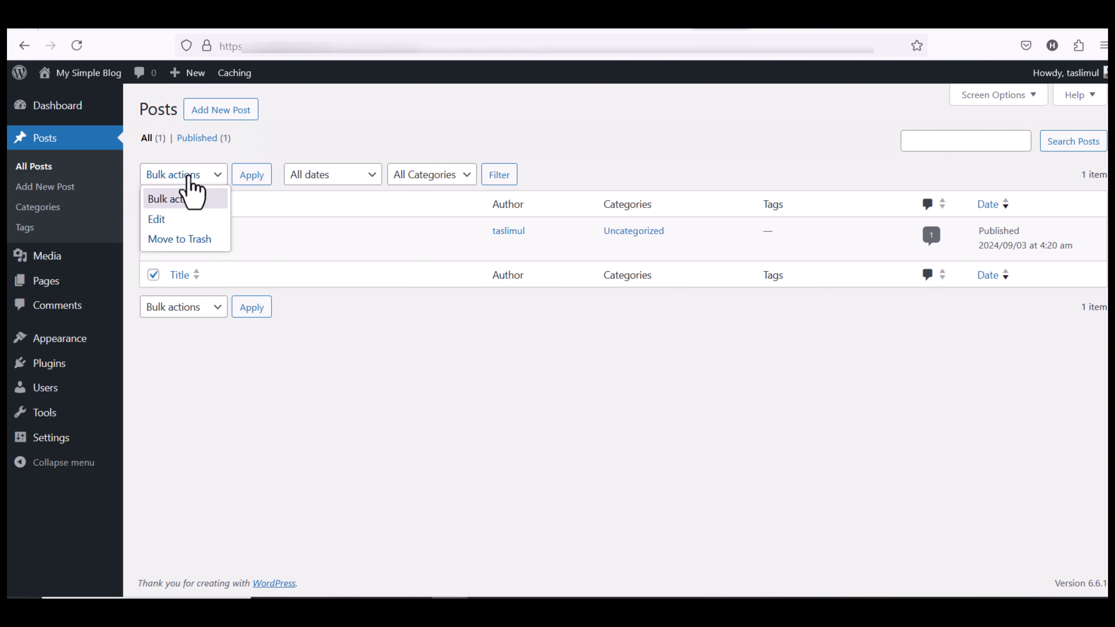
left_click(187, 240)
left_click(250, 174)
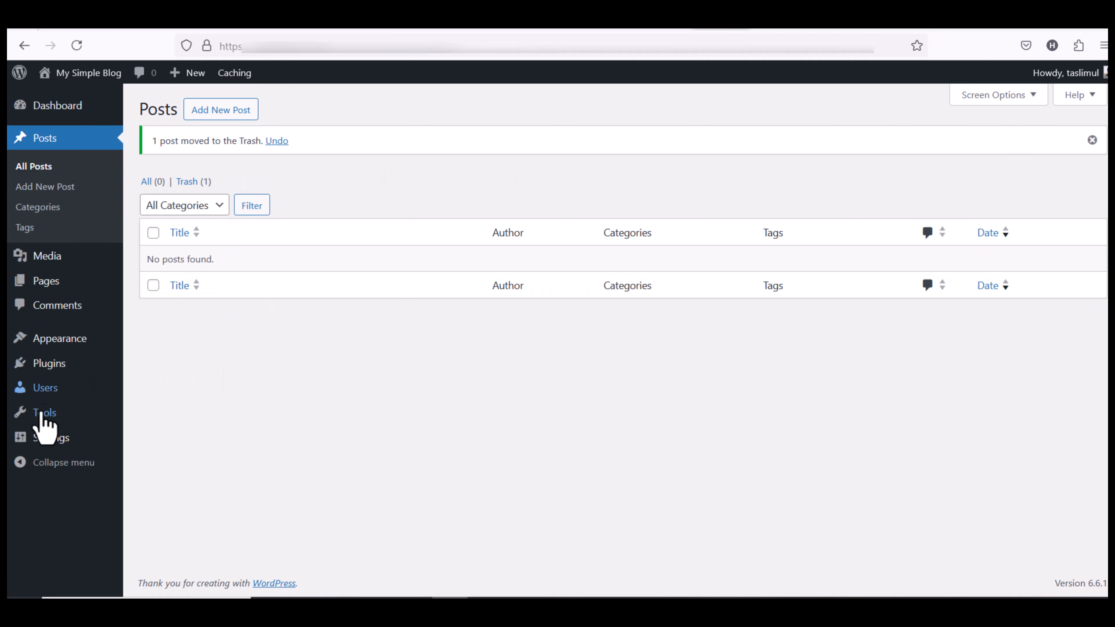
Step: Set the site's permalink structure to Post name and save the change
mouse_move(103, 449)
left_click(159, 504)
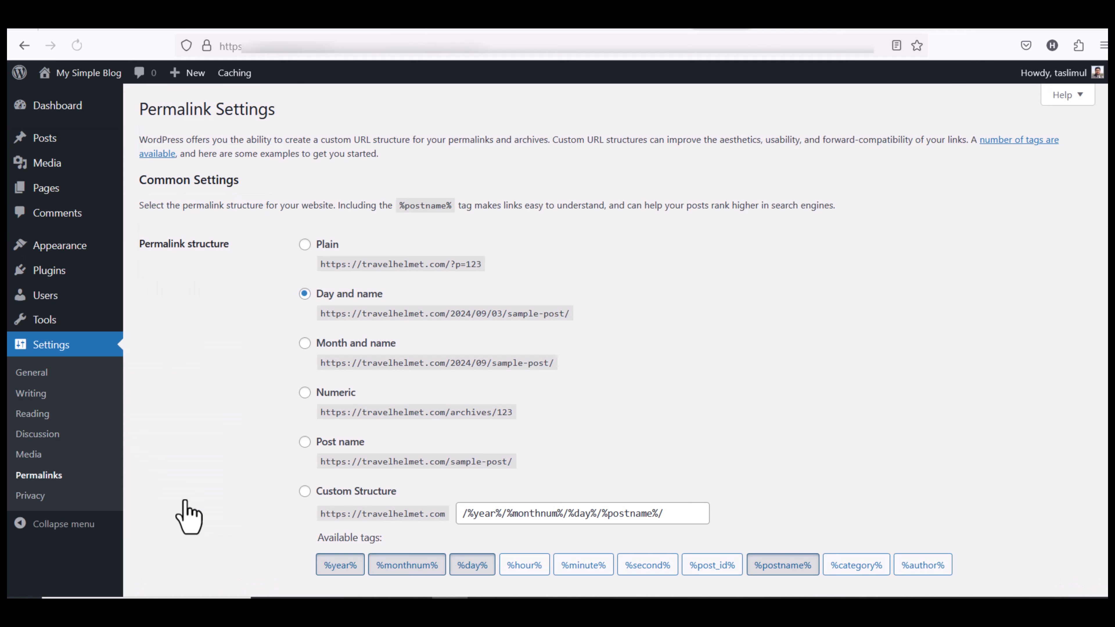
left_click(305, 442)
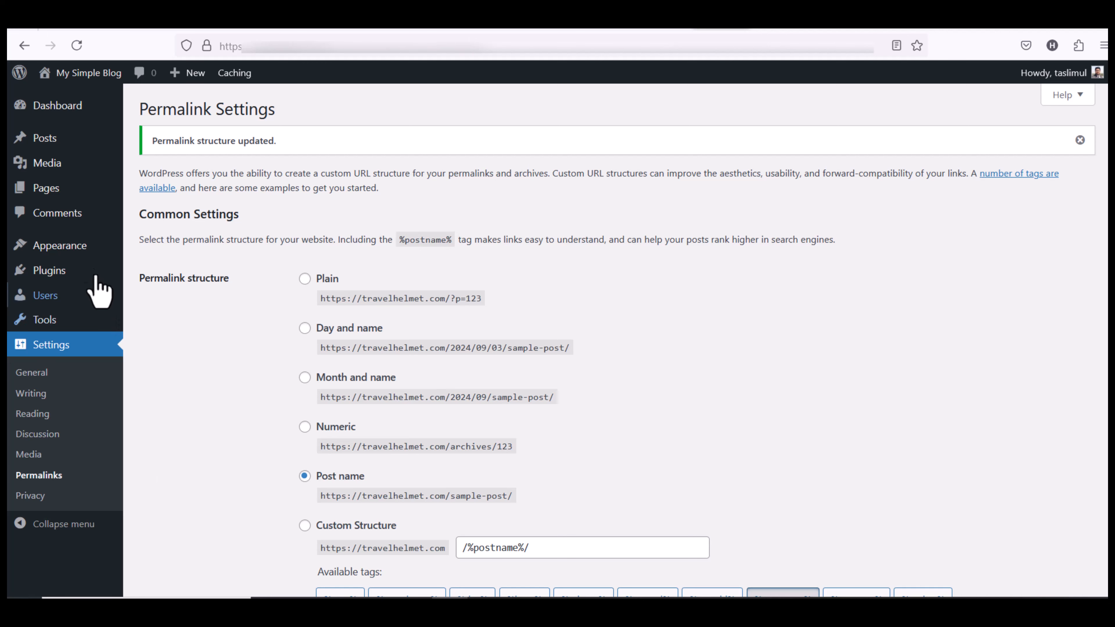
Step: Open the screen for adding new themes and search it for "astra"
mouse_move(82, 259)
left_click(139, 251)
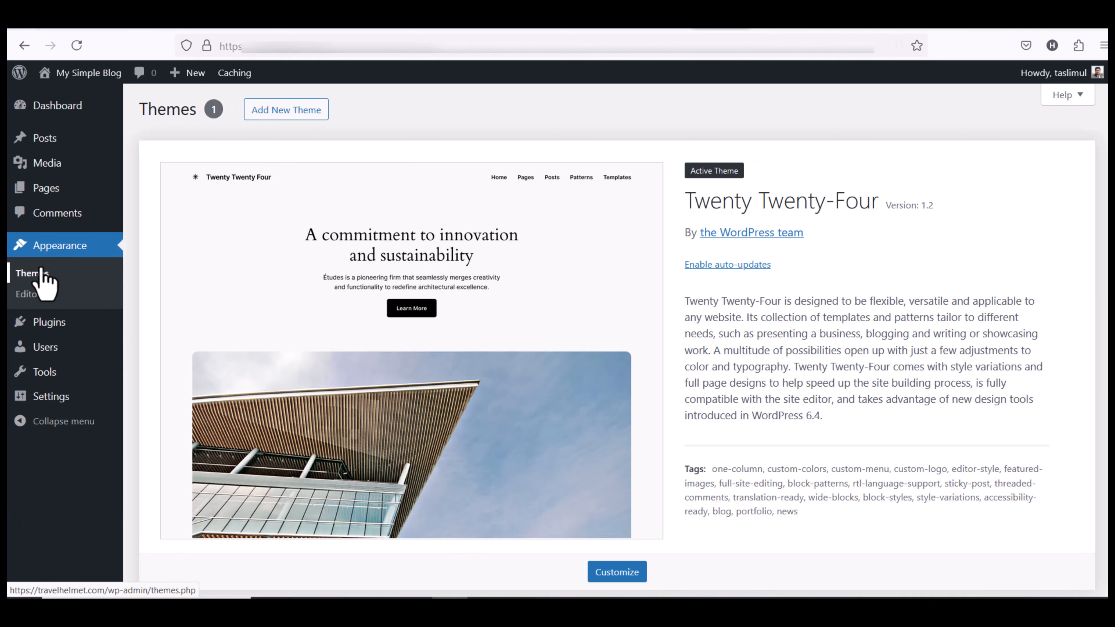
left_click(261, 115)
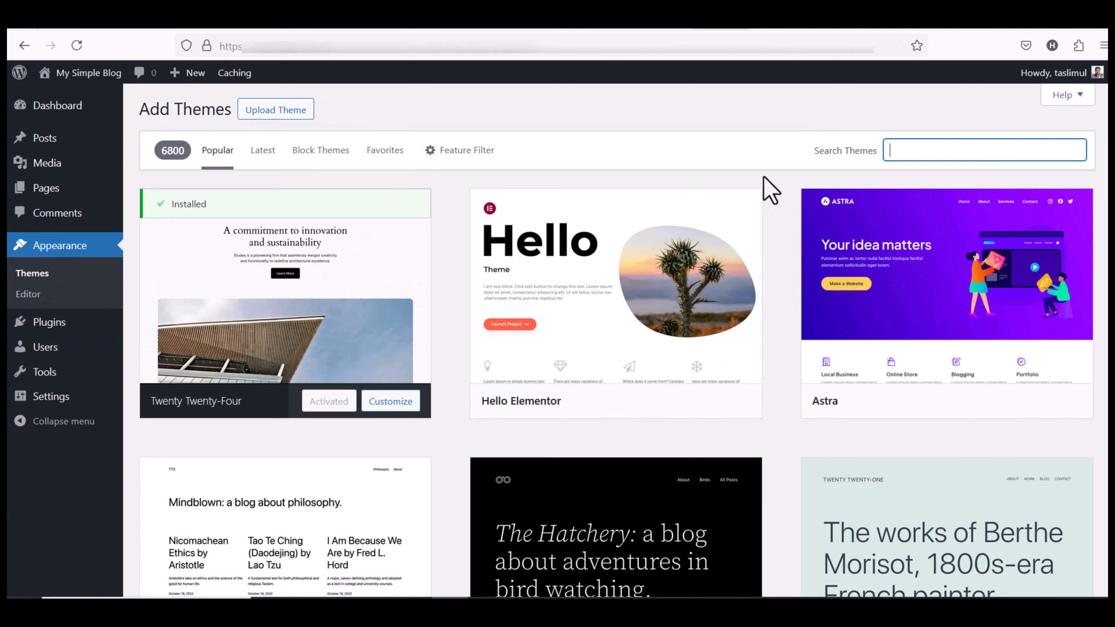
scroll(618, 340, "down", 5)
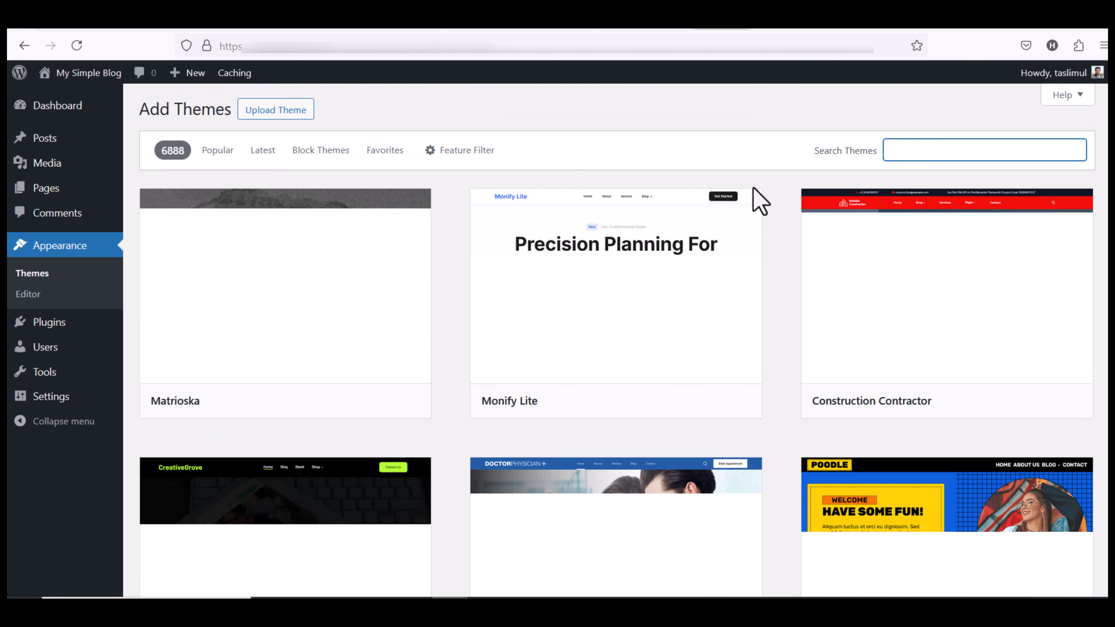
type("astra")
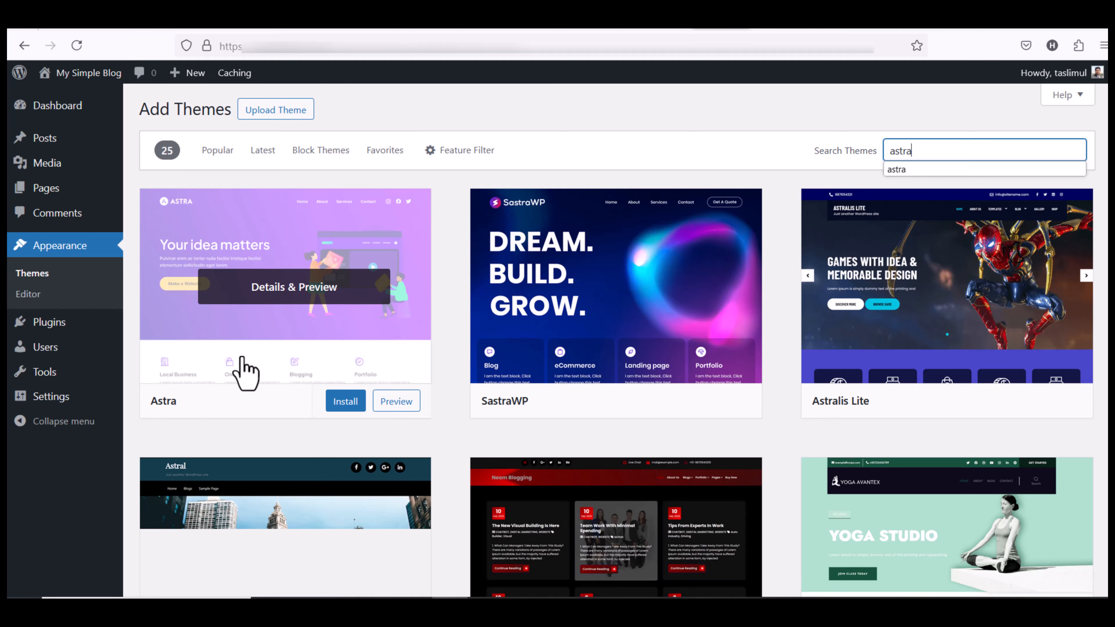
Step: Preview the Astra theme, then install and activate it
left_click(246, 372)
scroll(109, 448, "down", 3)
scroll(126, 478, "up", 3)
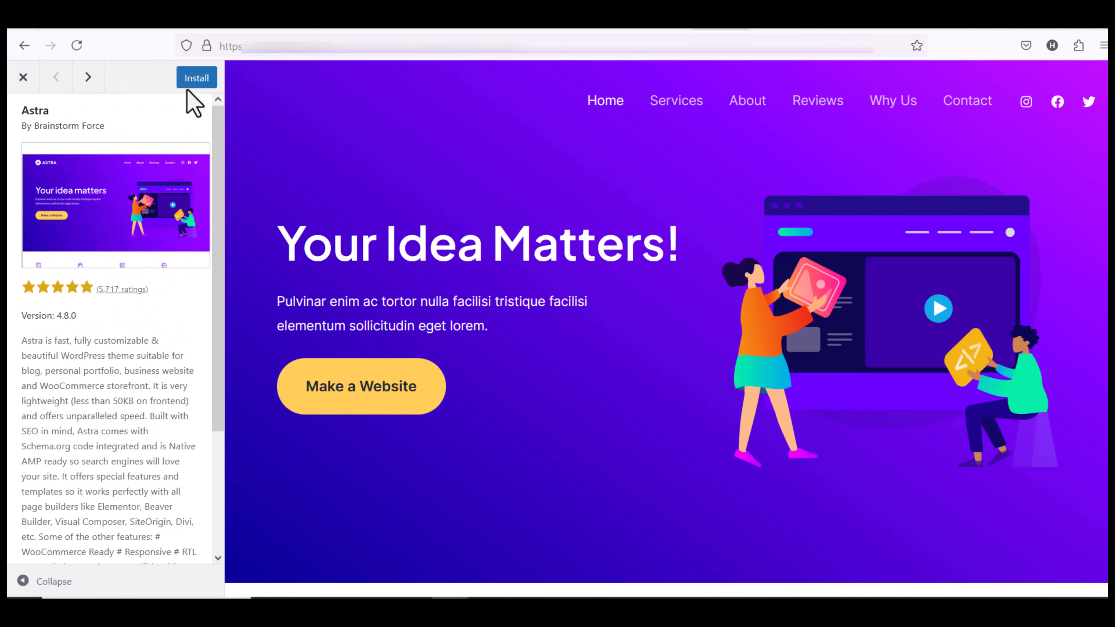
left_click(187, 82)
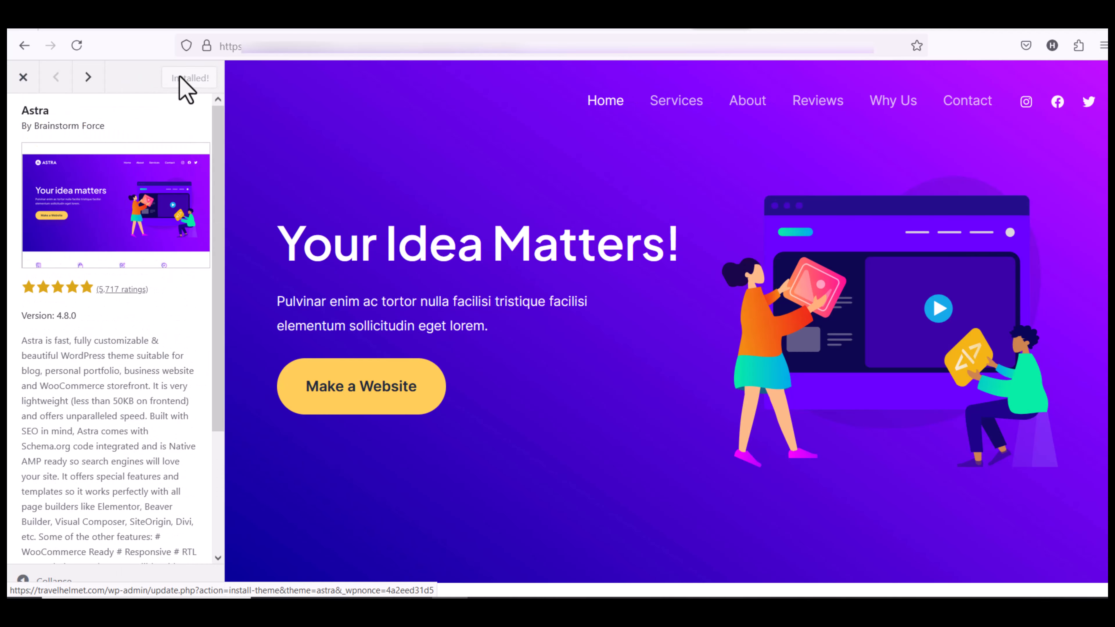
left_click(189, 79)
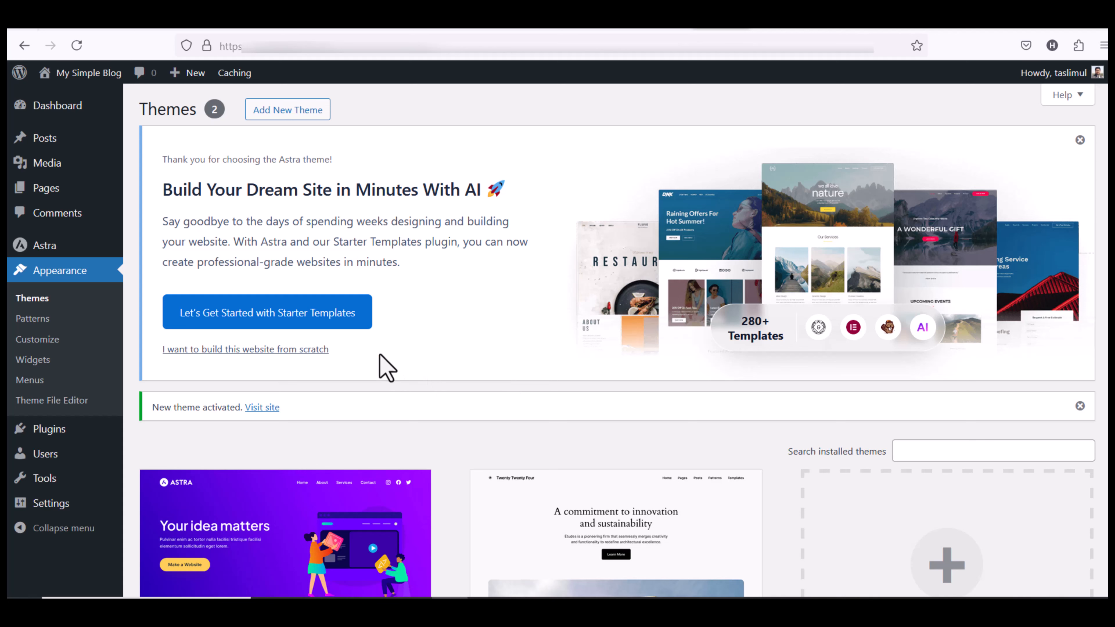
Step: Start Astra's Starter Templates, choose to build with the classic templates and select Elementor as the page builder
left_click(264, 317)
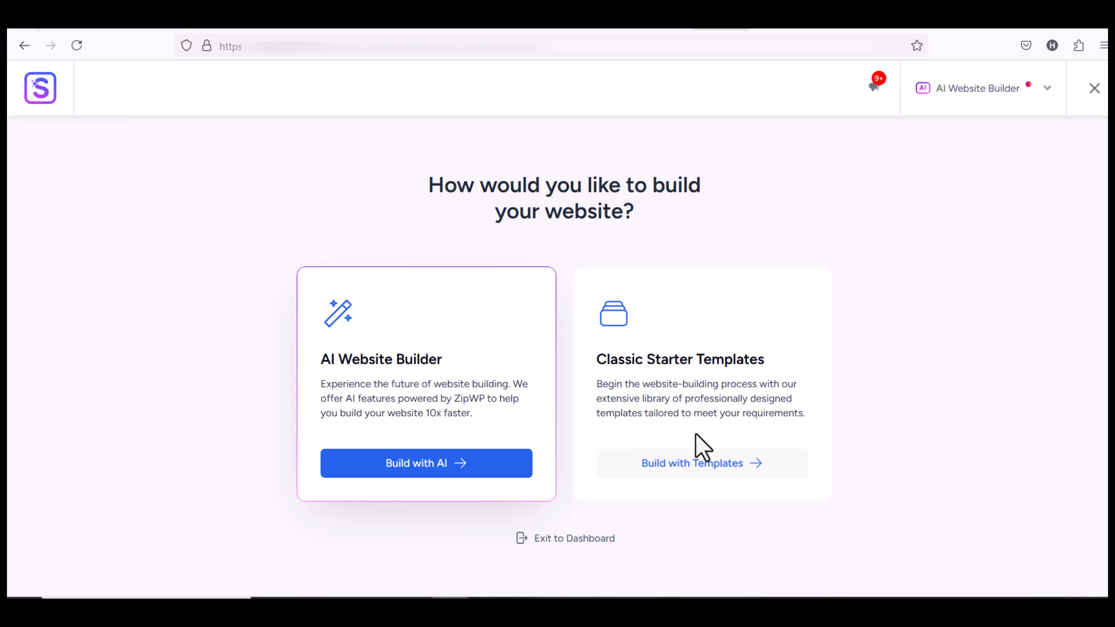
left_click(714, 466)
left_click(965, 97)
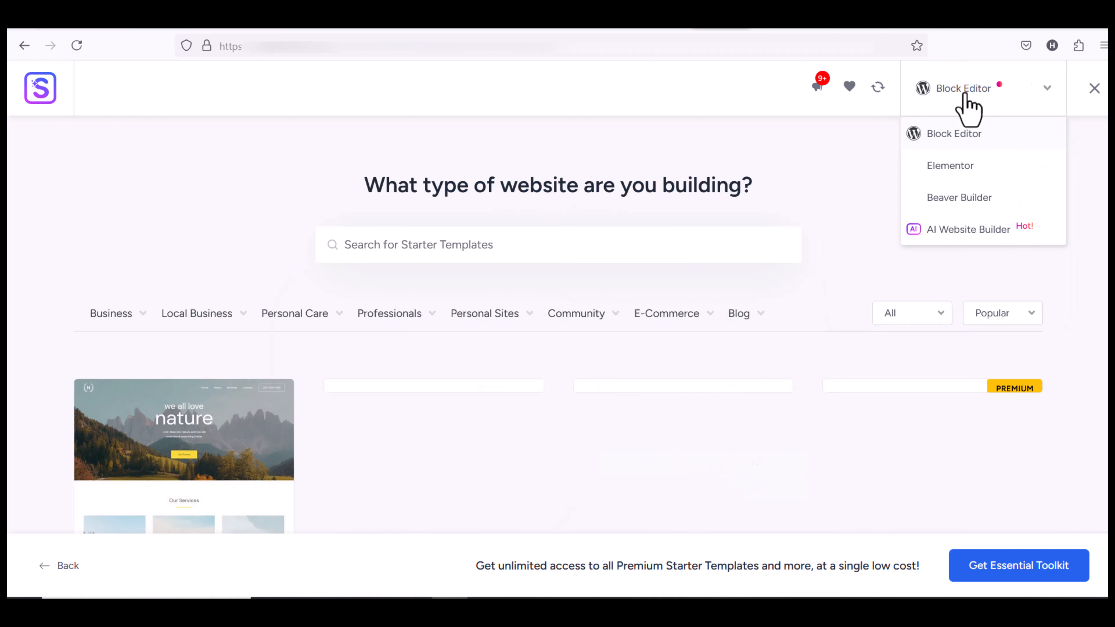
left_click(948, 163)
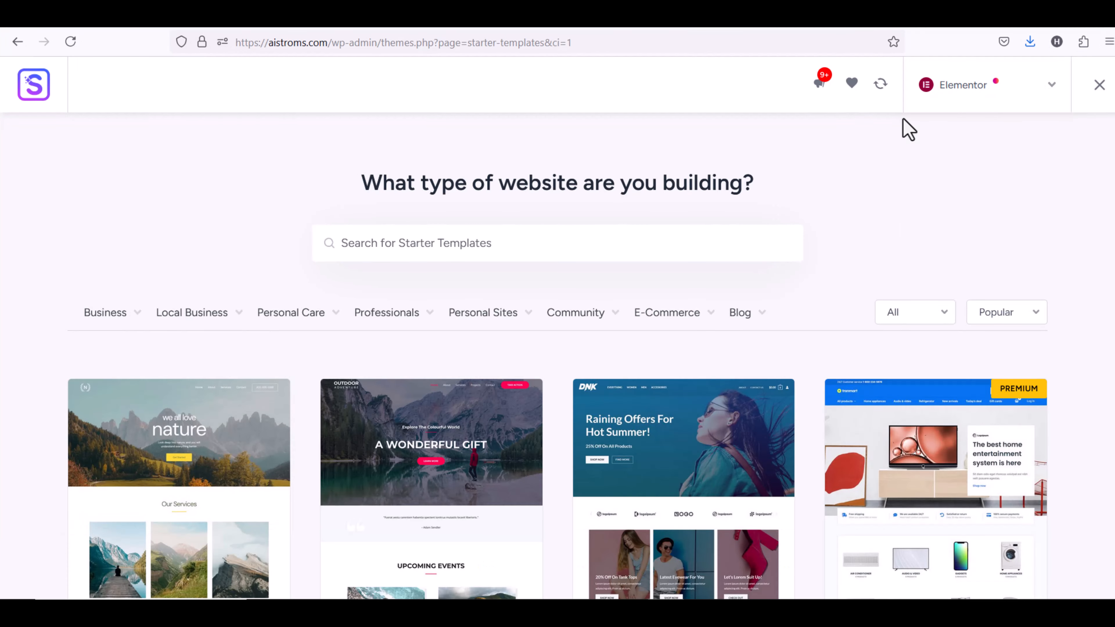
Step: Browse the Restaurant starter templates under Business and select the Italian Restaurant template
mouse_move(123, 333)
left_click(106, 390)
scroll(557, 351, "down", 10)
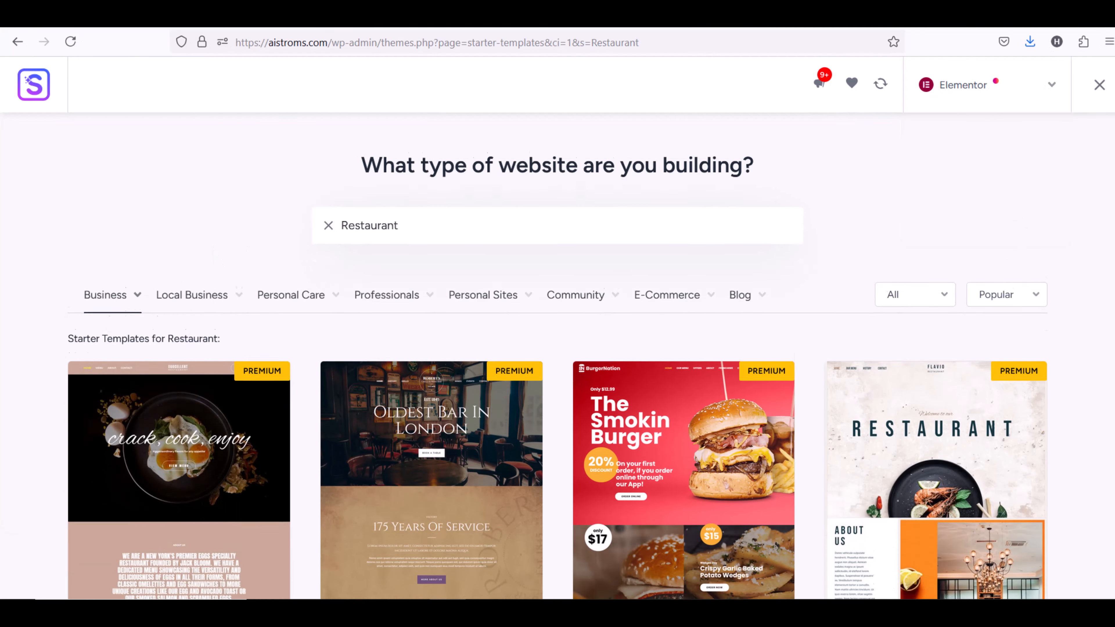
scroll(824, 281, "down", 2)
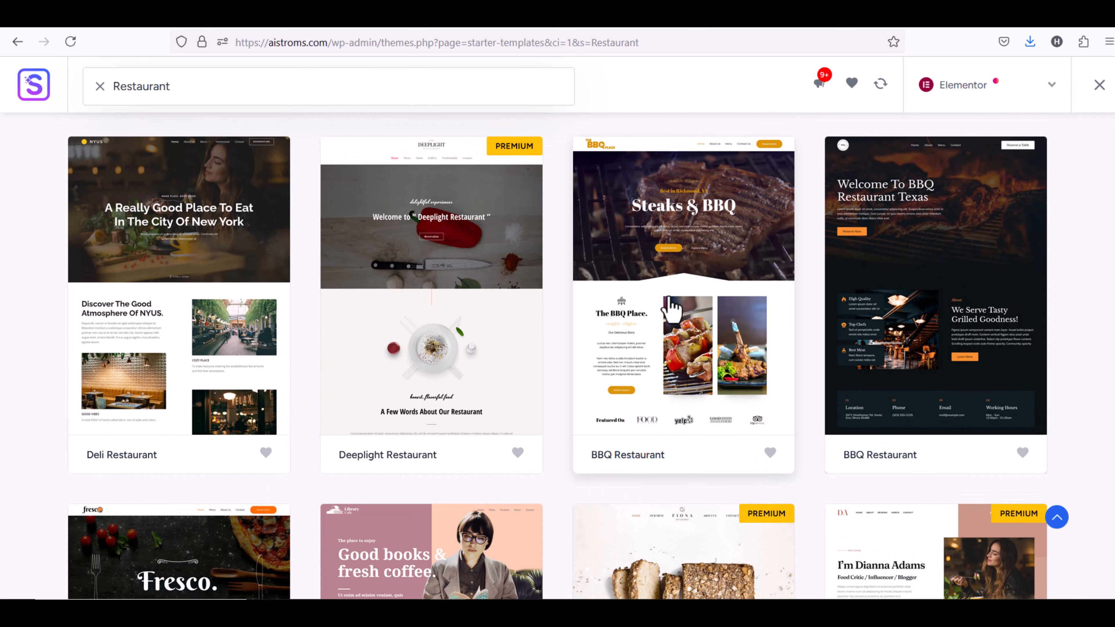
scroll(294, 436, "down", 6)
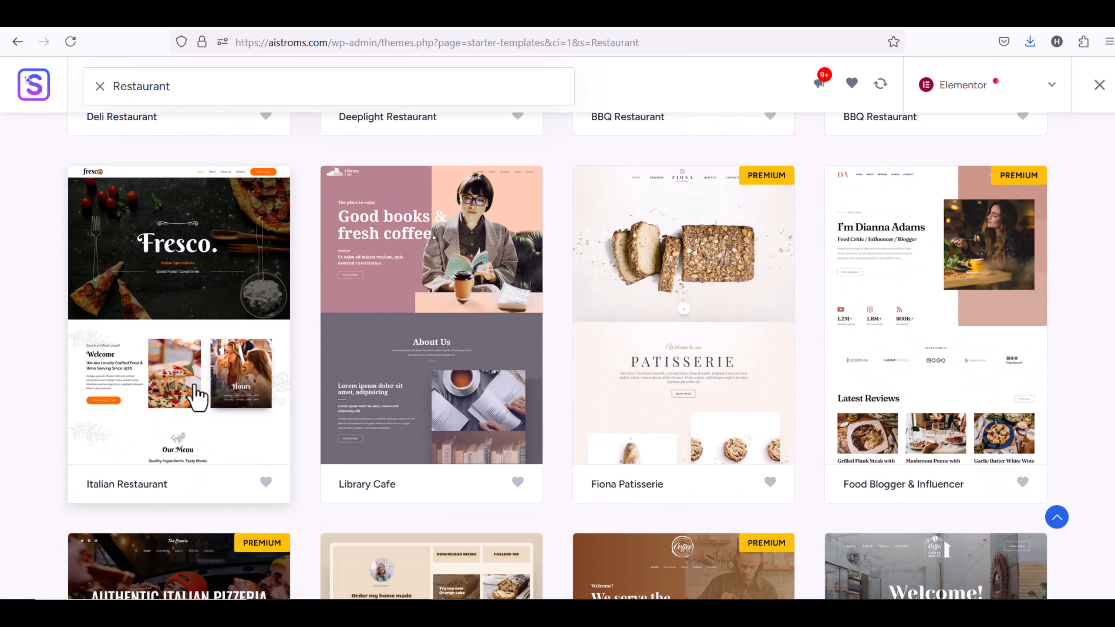
left_click(199, 397)
left_click_drag(1103, 148, 1060, 130)
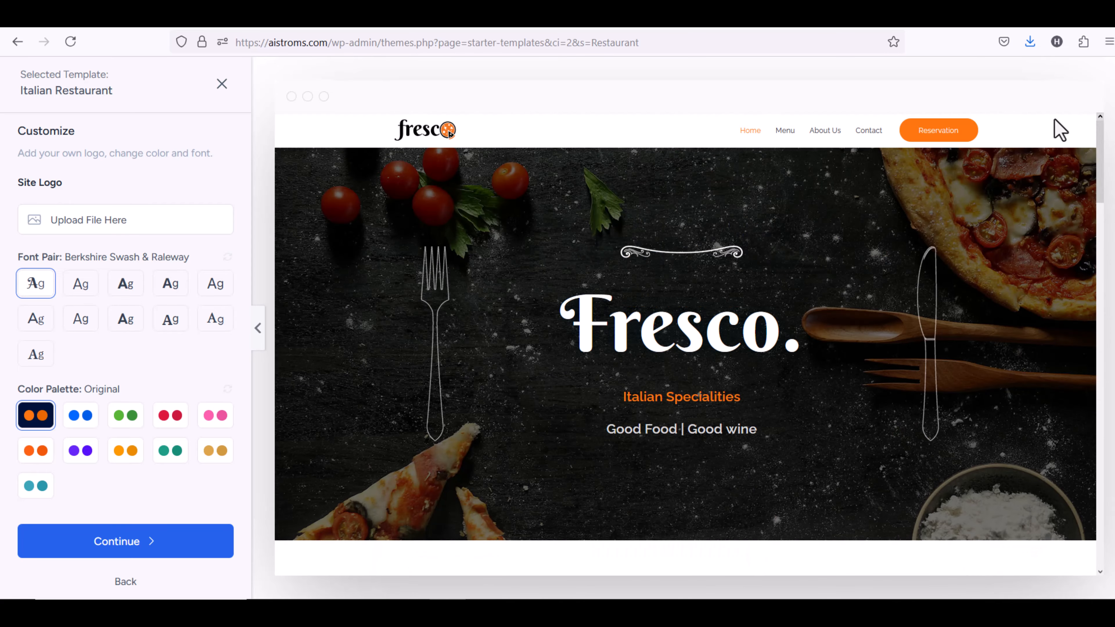
Step: Try several font pairs including Inter & Poppins, and return to the Berkshire Swash & Raleway pair
left_click(128, 284)
left_click(170, 284)
left_click(215, 284)
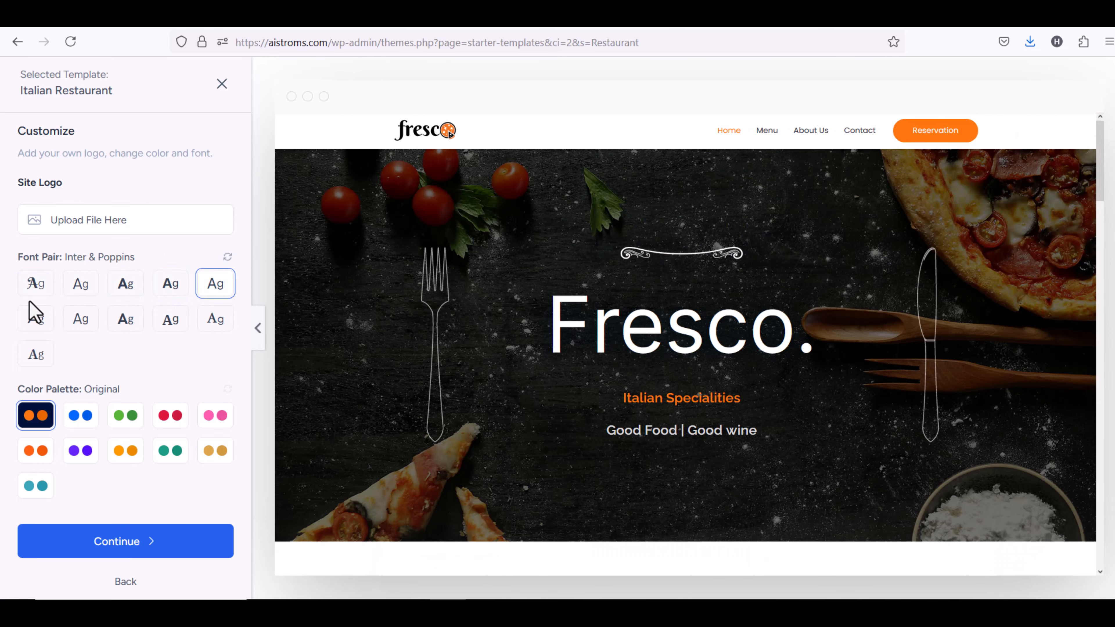
left_click(29, 291)
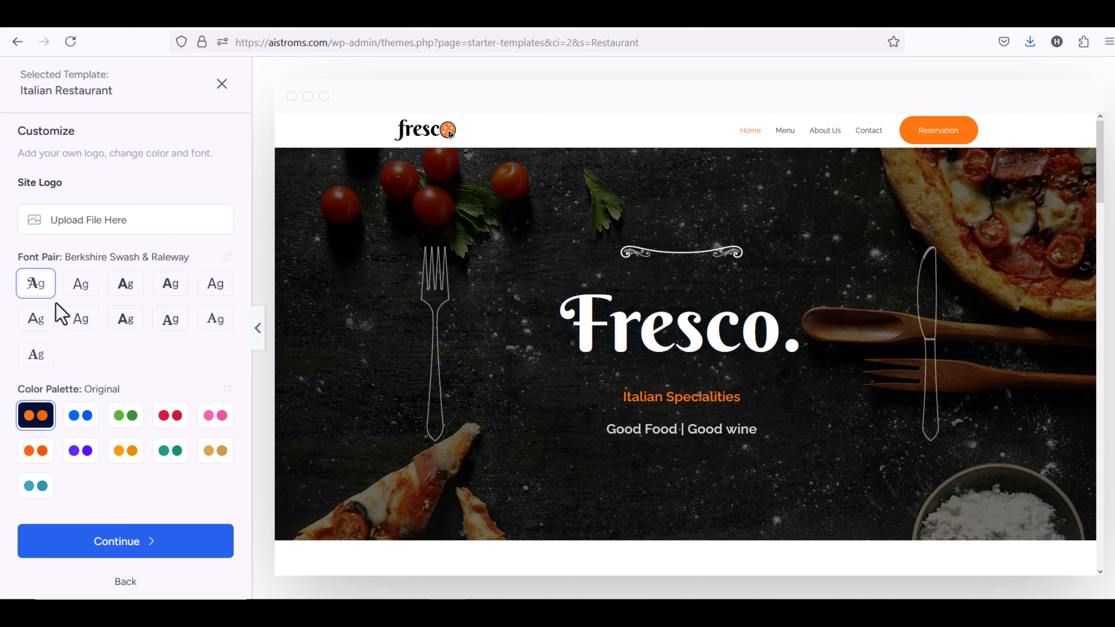
Step: Continue with the customized template, add the Free Live Chat feature and submit the details to build the website
left_click(132, 541)
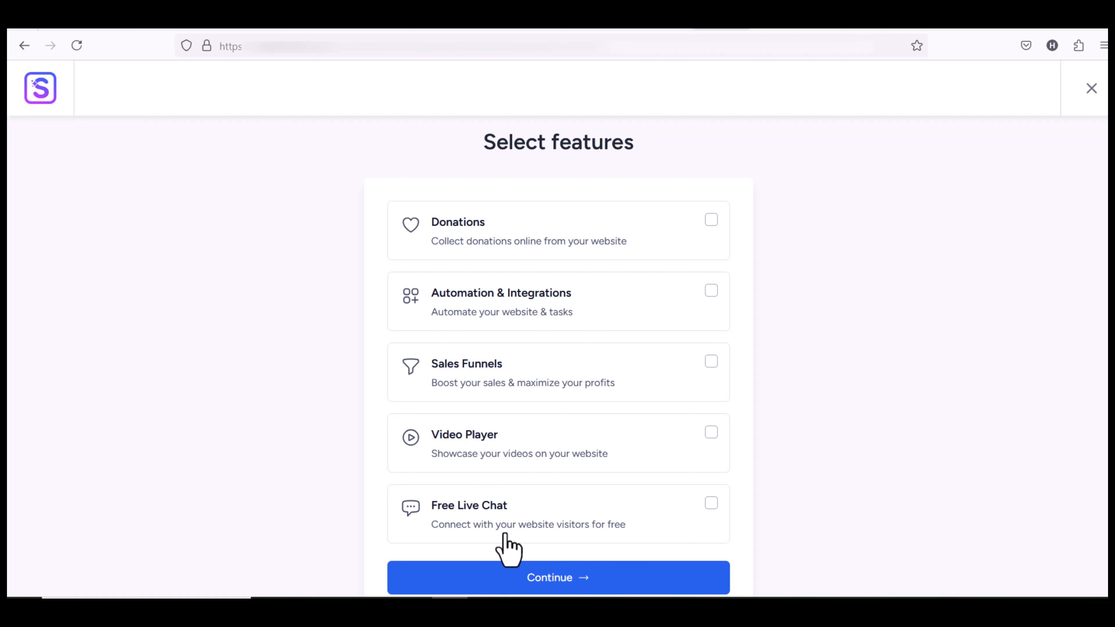
left_click(710, 504)
left_click(608, 579)
left_click(508, 467)
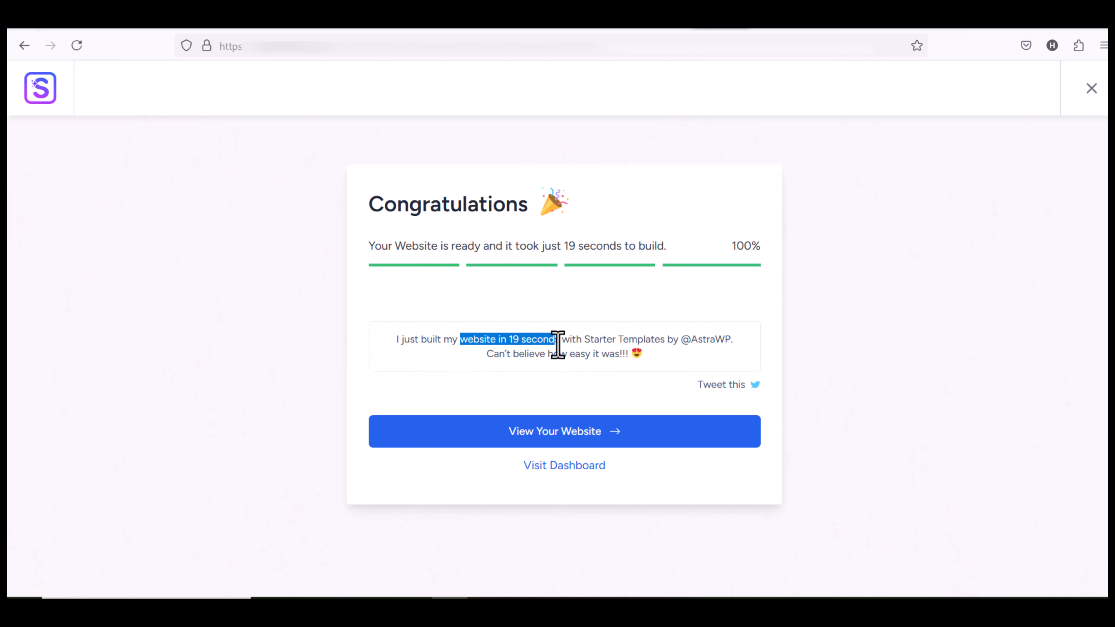
Step: View the finished restaurant website and look through its home page sections
left_click(537, 432)
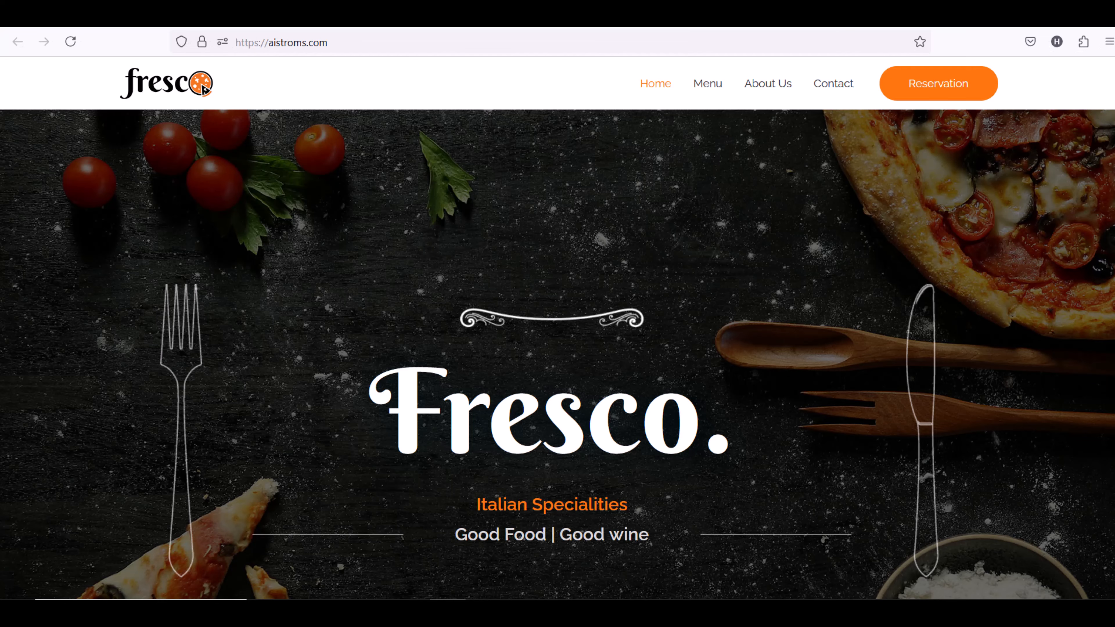
scroll(204, 89, "down", 10)
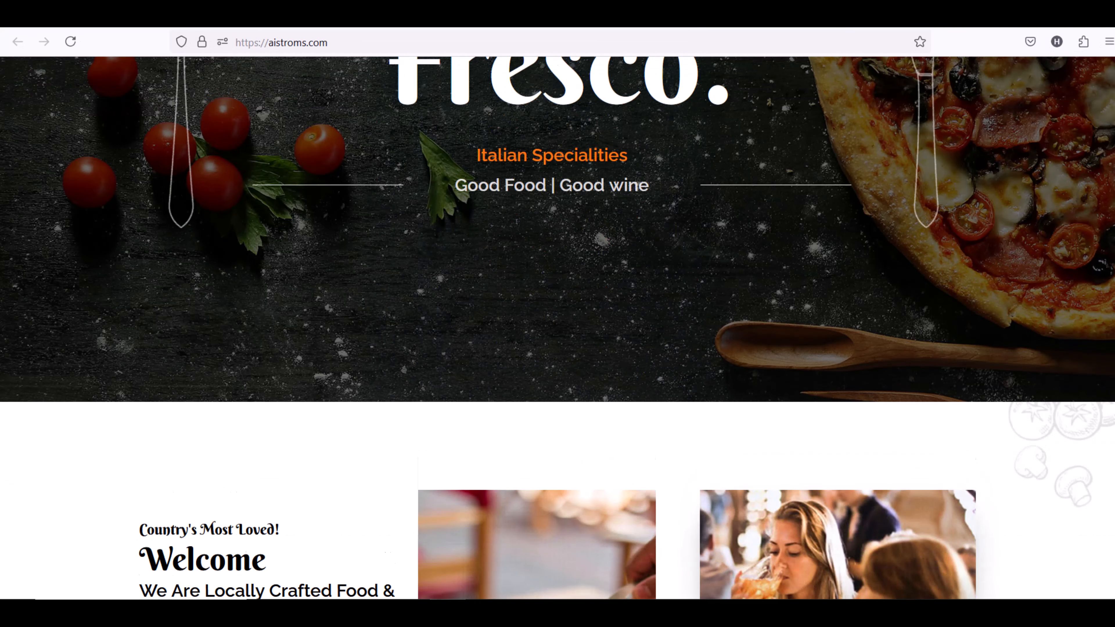
scroll(558, 327, "down", 15)
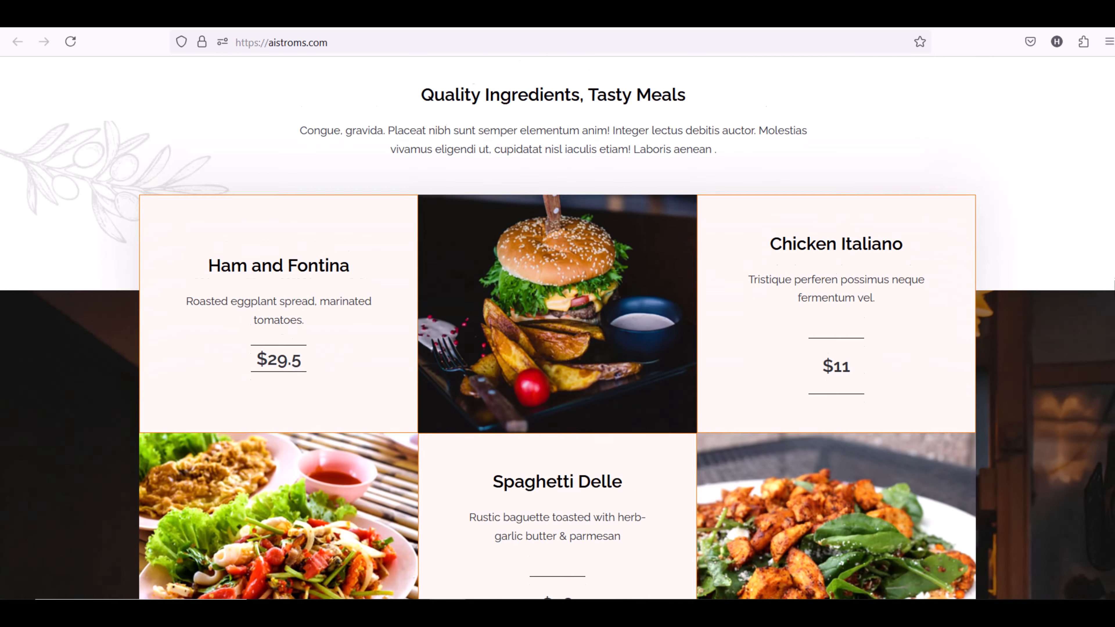
scroll(558, 328, "down", 15)
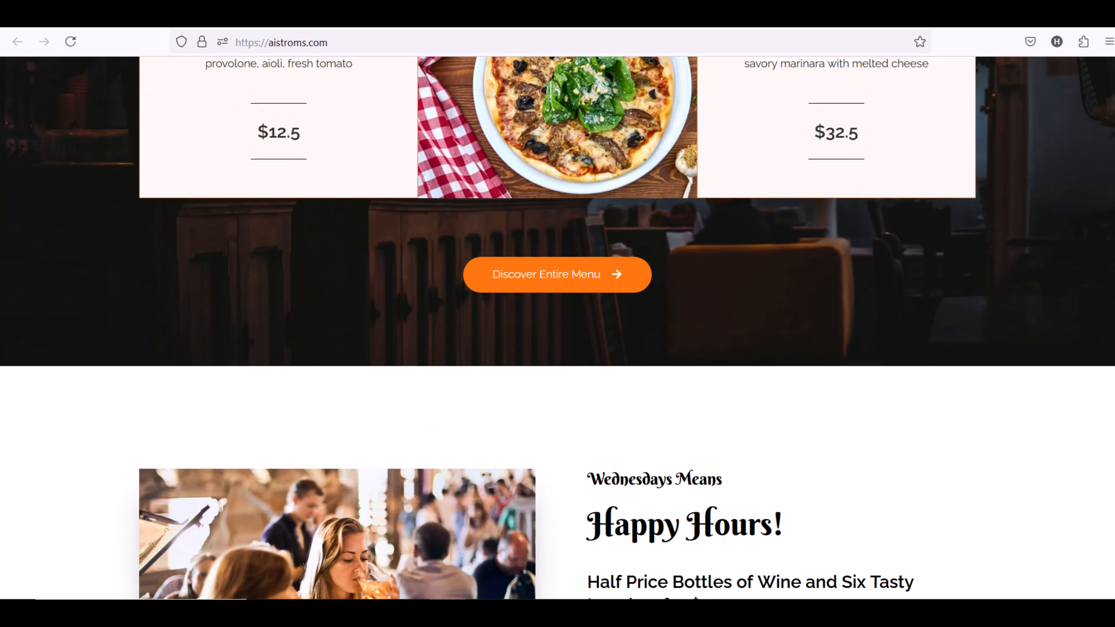
scroll(558, 327, "down", 15)
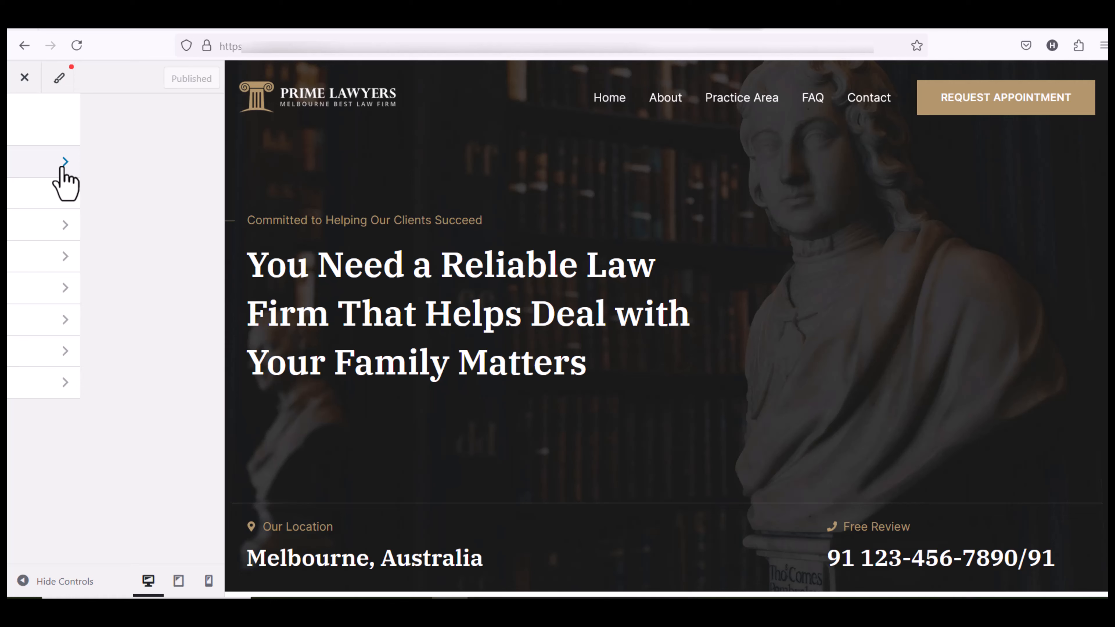
Step: Try several global typography presets for the law firm site and apply the first one, with serif headings
left_click(64, 181)
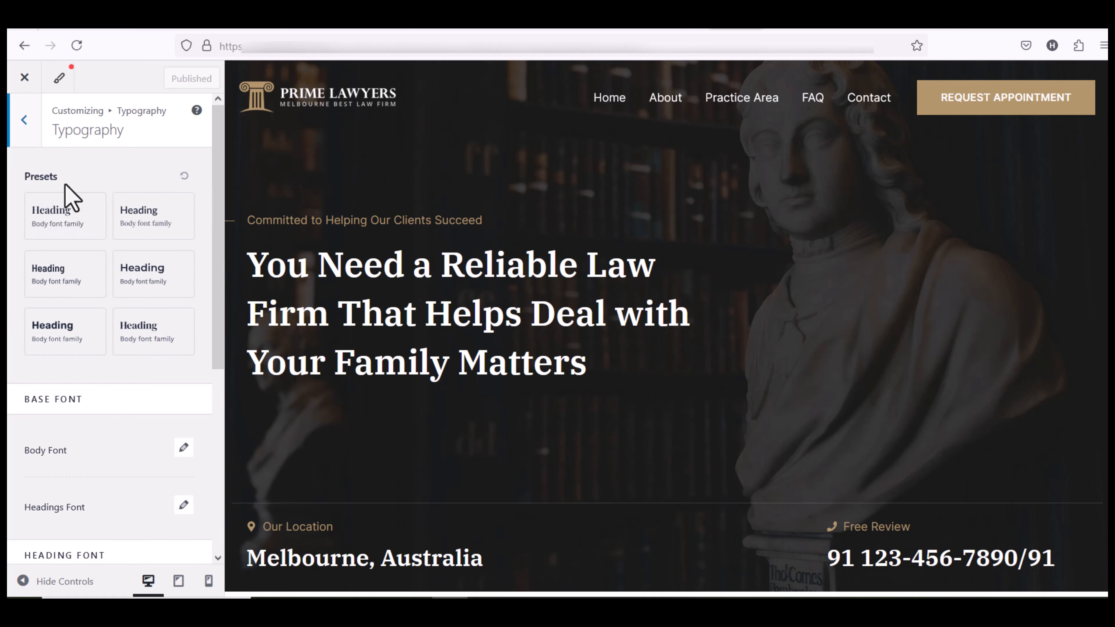
left_click(67, 218)
left_click(62, 284)
left_click(151, 281)
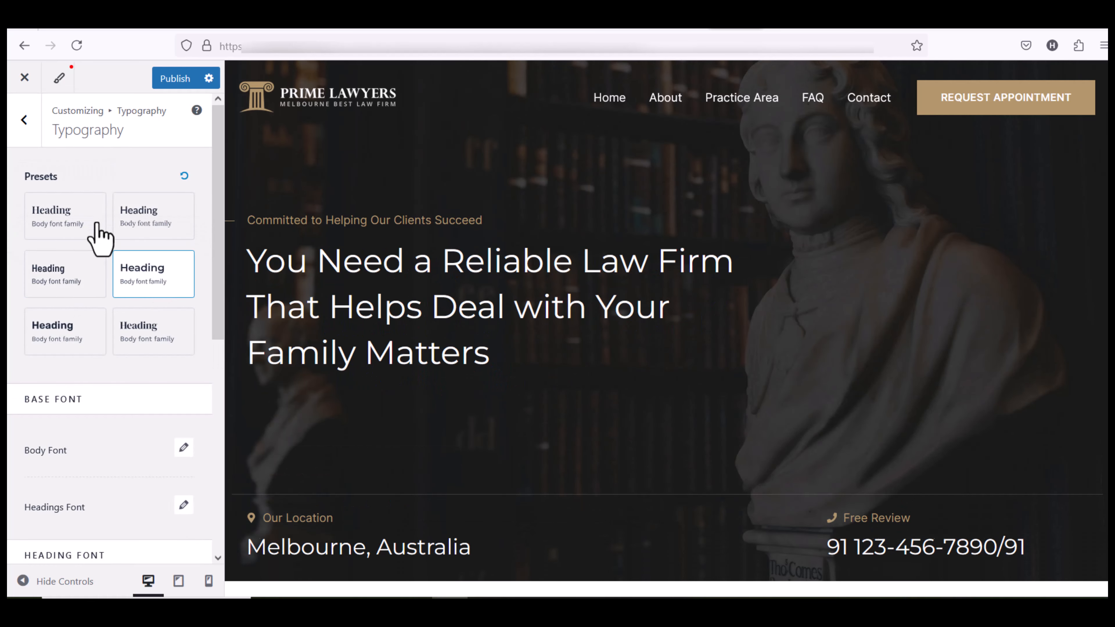
left_click(92, 223)
left_click(25, 127)
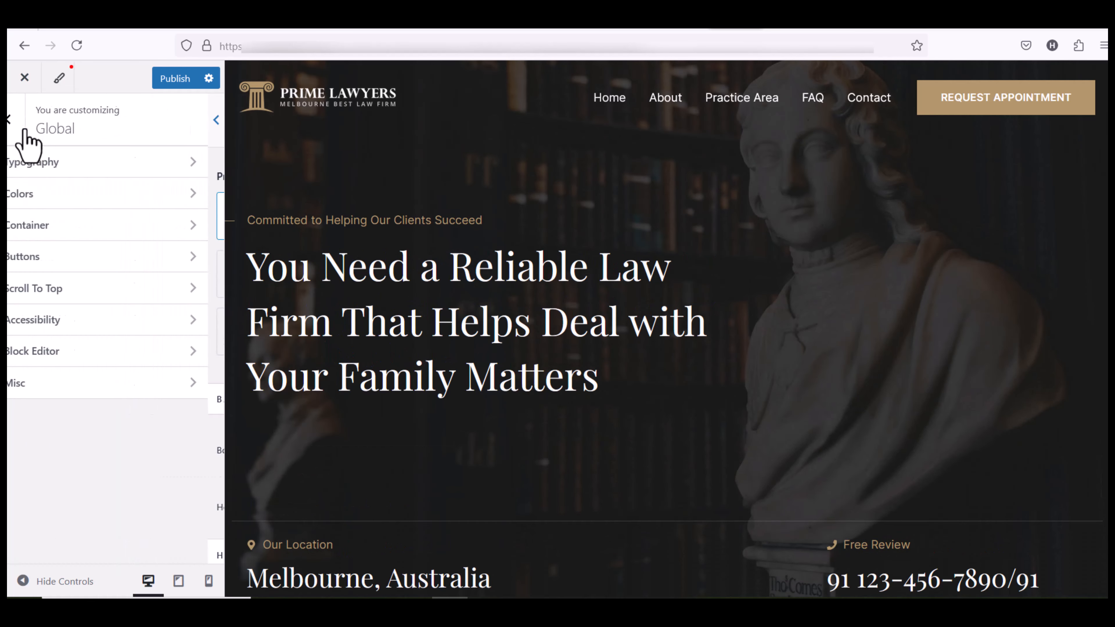
Step: Try the Style 2 and Style 3 global color palettes, restore Style 1 and return to the main customizer options
left_click(55, 202)
left_click(165, 246)
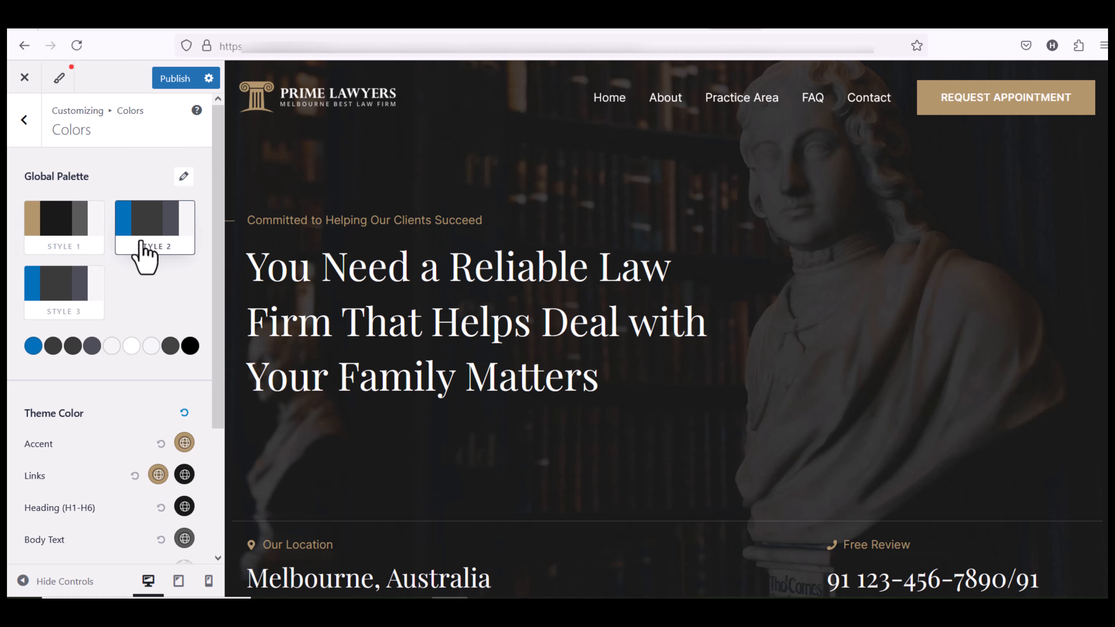
left_click(64, 286)
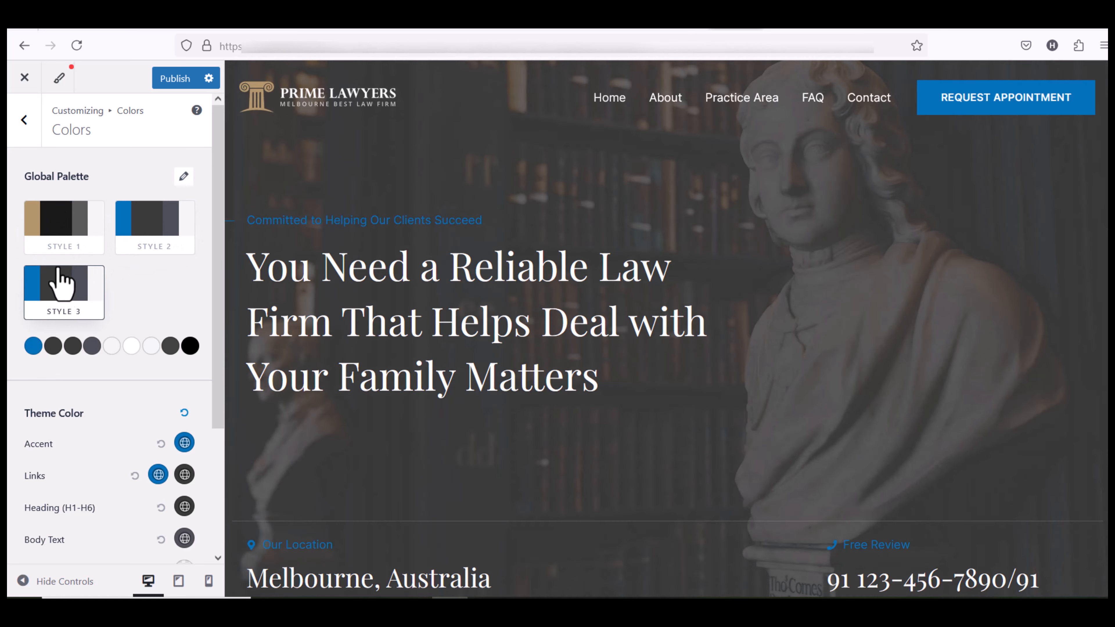
left_click(66, 222)
left_click(24, 119)
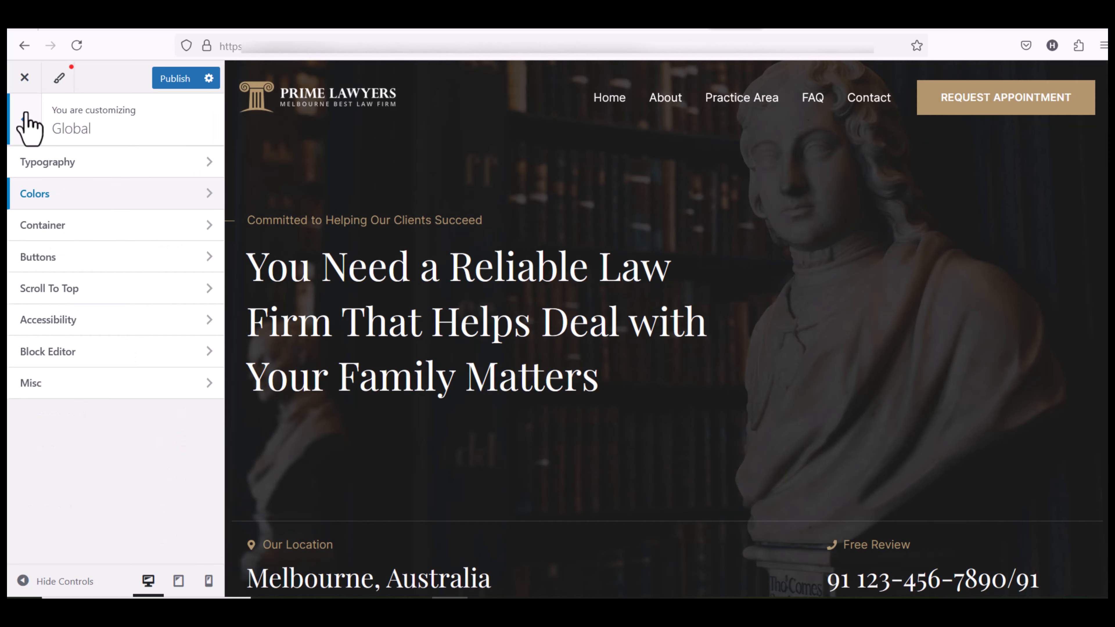
left_click(31, 133)
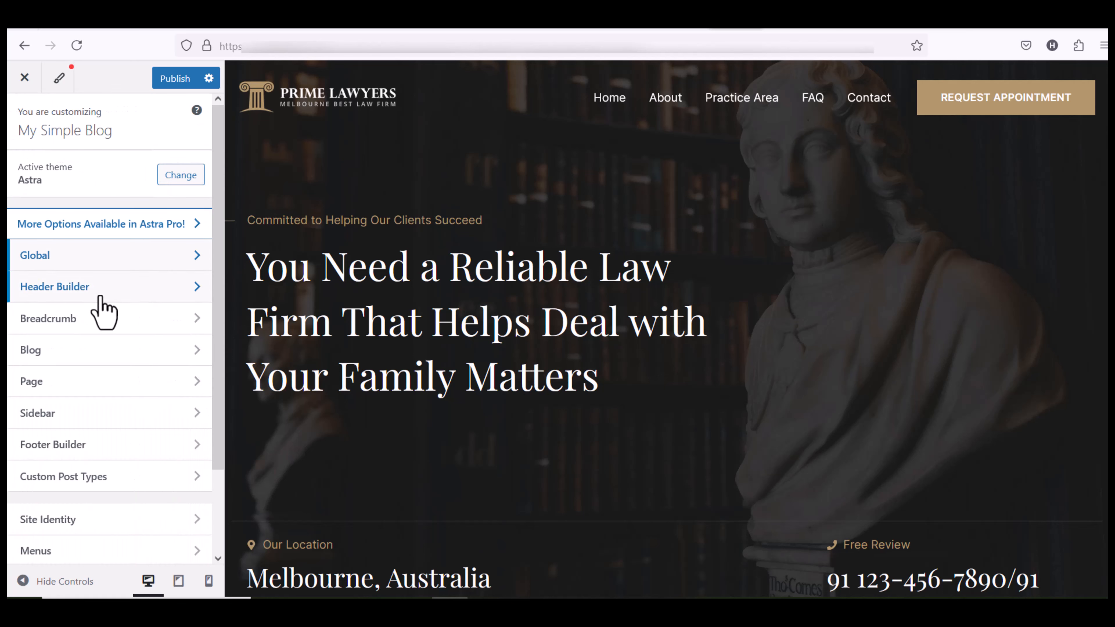
Step: Remove the transparent header's logo and set the media library's 500 by 500 logo image, cropped, as the header logo
left_click(74, 291)
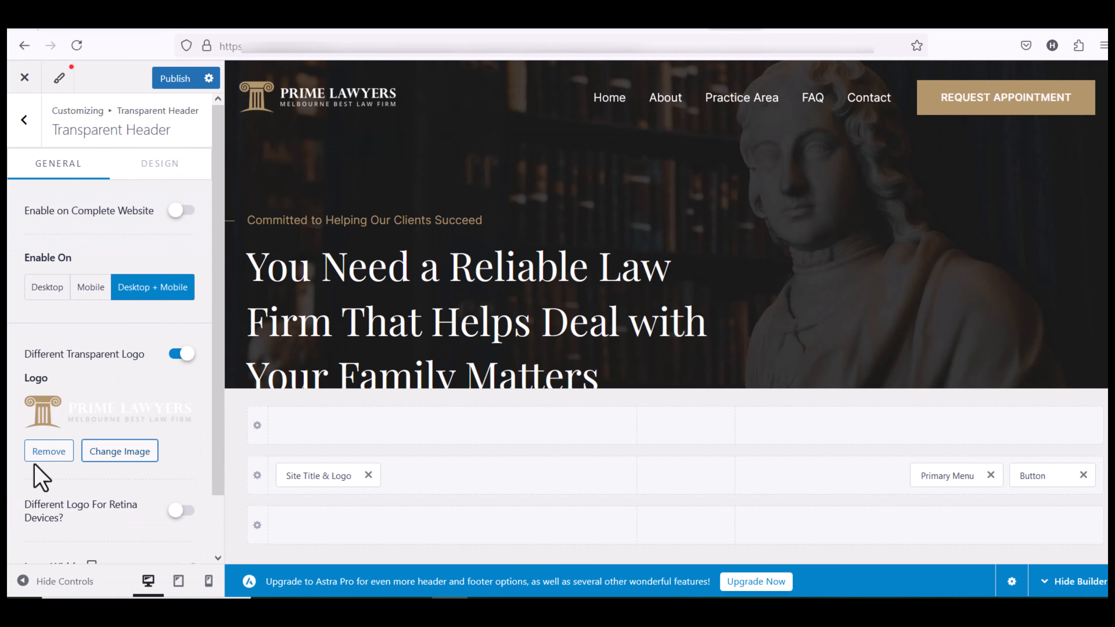
left_click(46, 459)
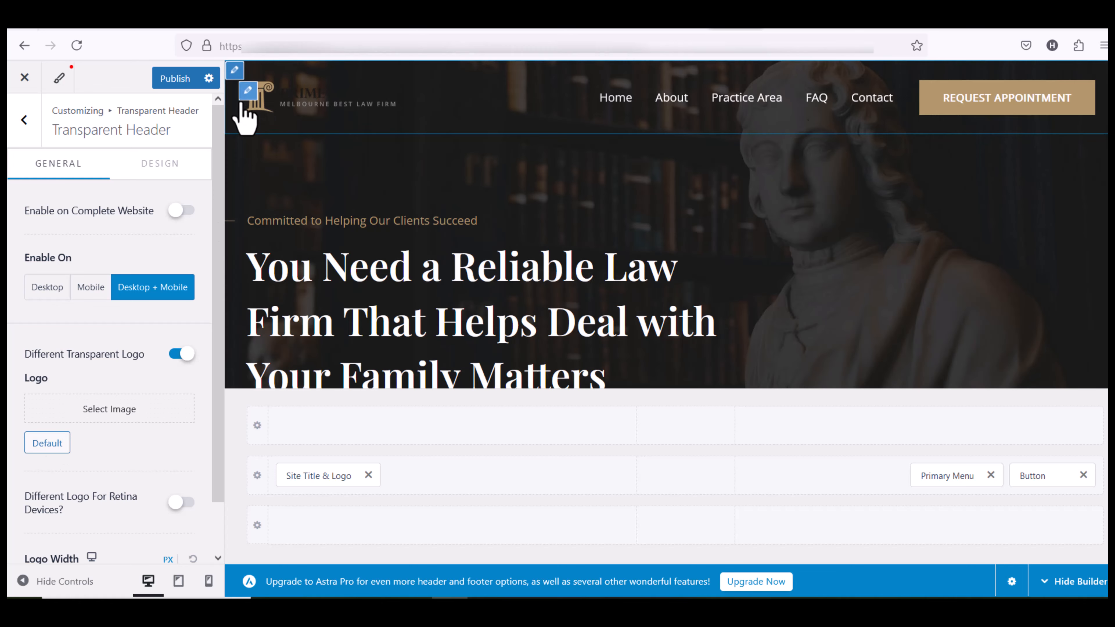
left_click(244, 110)
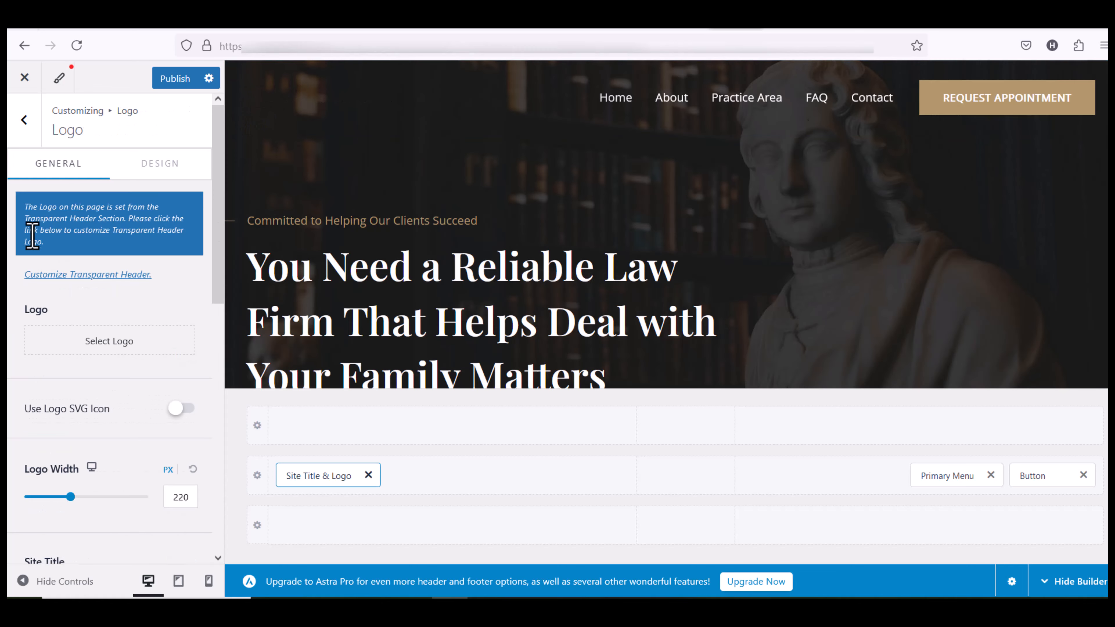
left_click(90, 345)
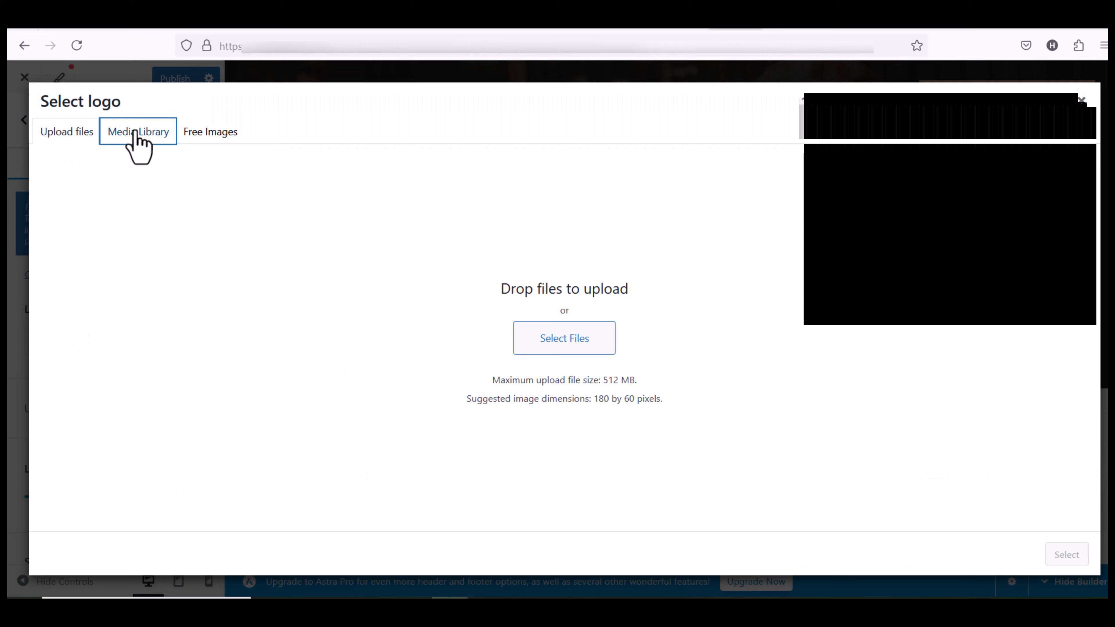
left_click(137, 132)
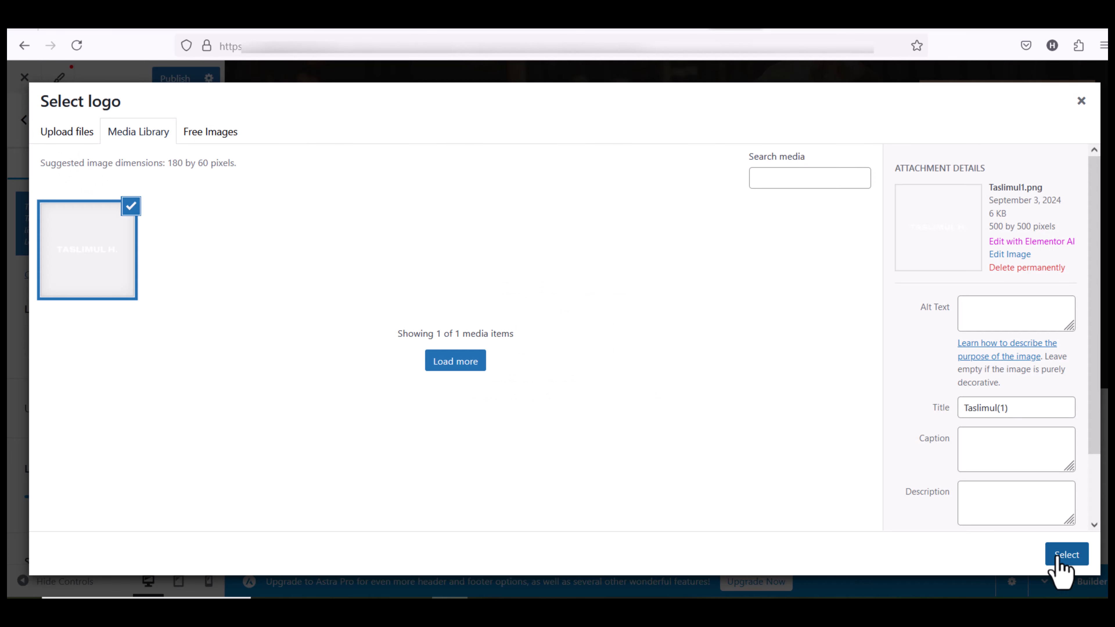
left_click(1060, 555)
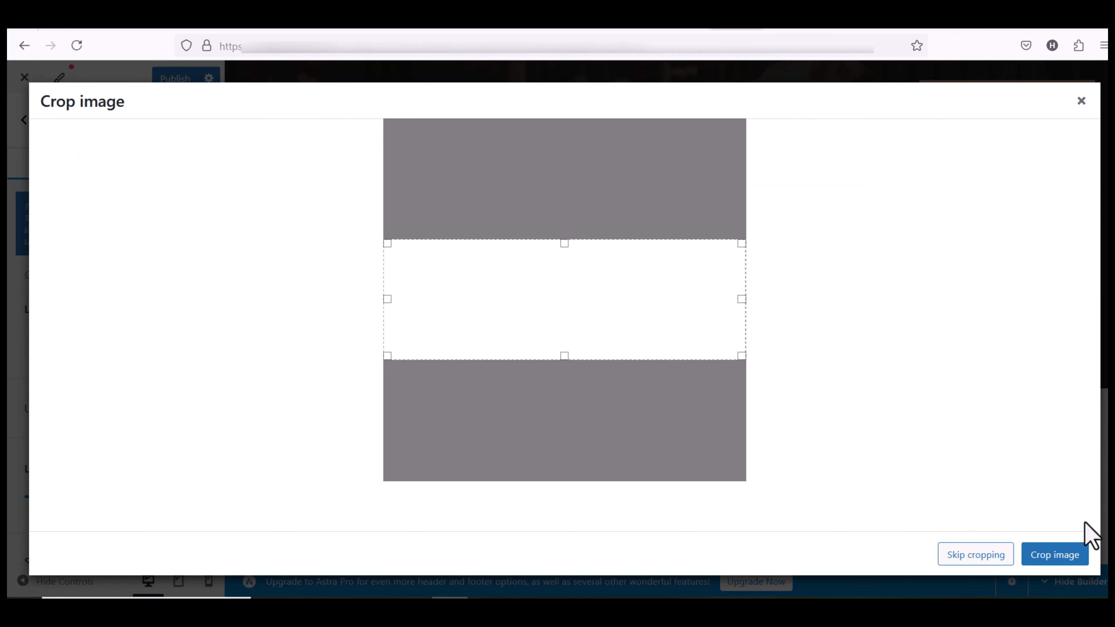
left_click(1069, 563)
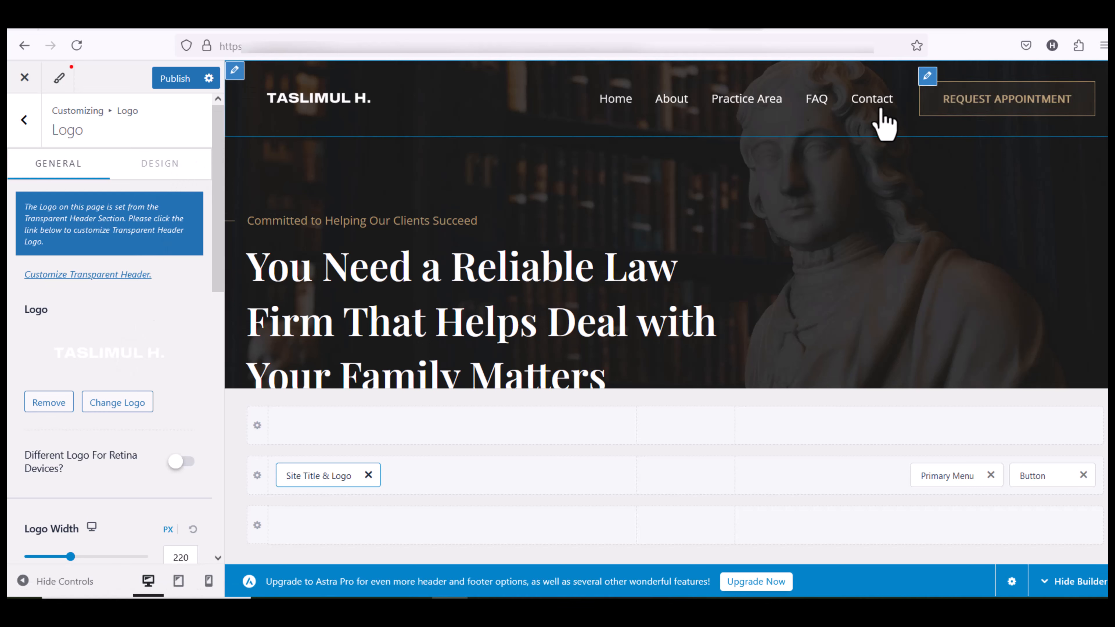
Step: Examine the menu choices for the Primary Menu location and the text and link settings of the Request Appointment header button
left_click(596, 79)
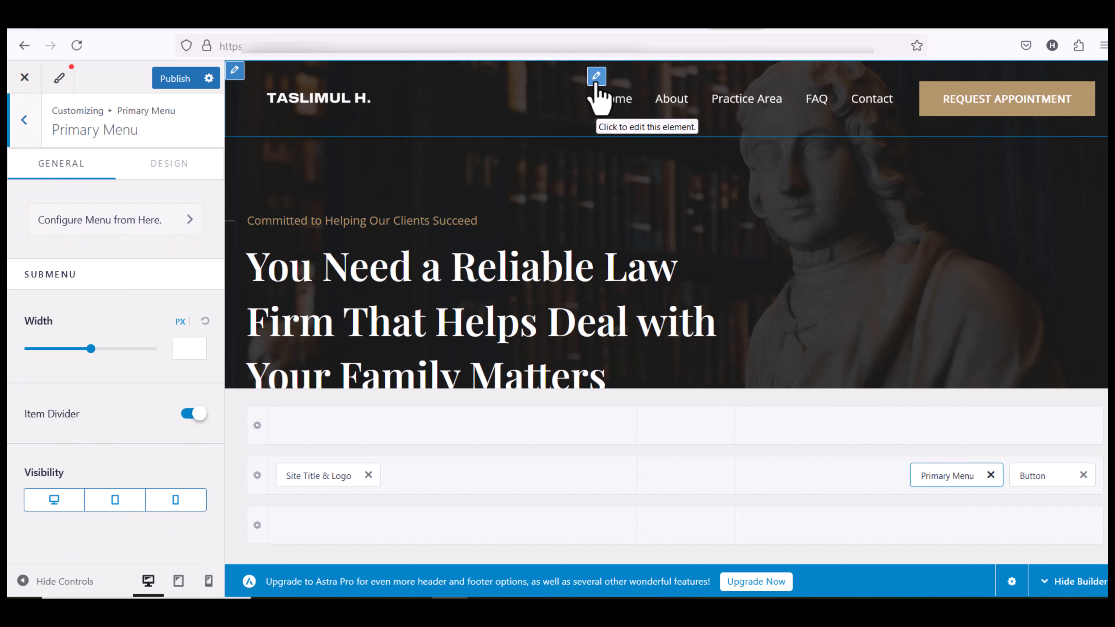
left_click(122, 226)
left_click(115, 264)
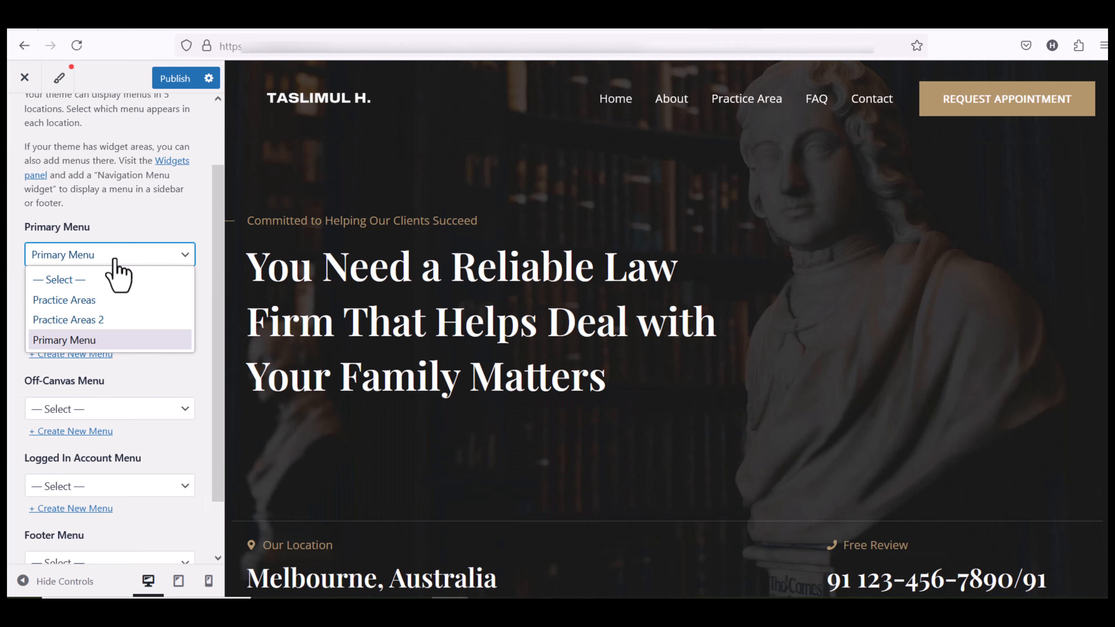
left_click(117, 269)
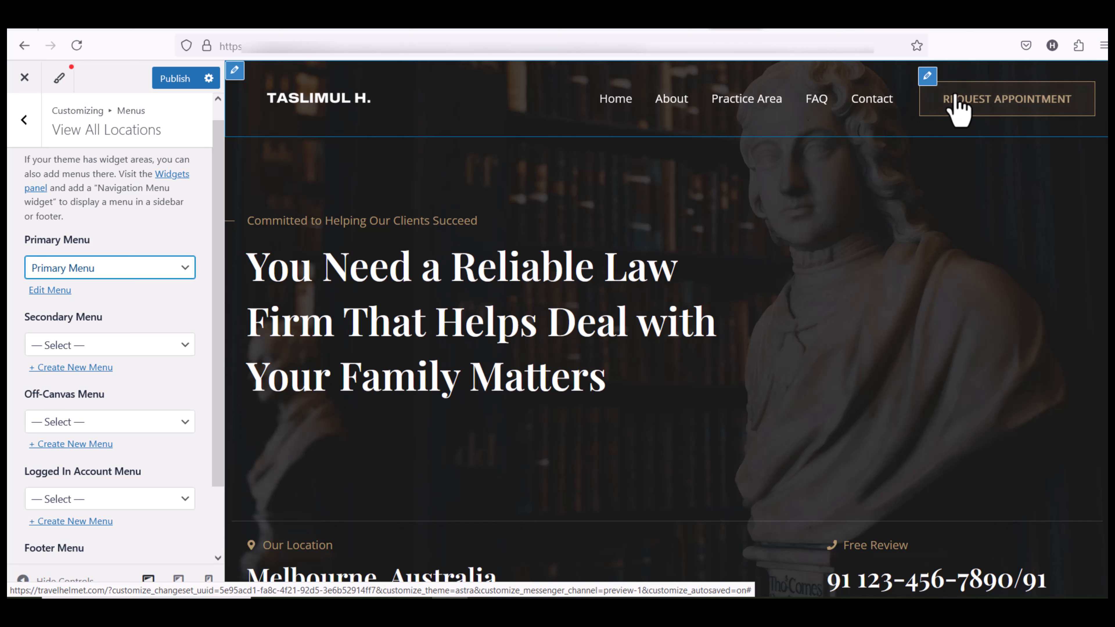
left_click(926, 77)
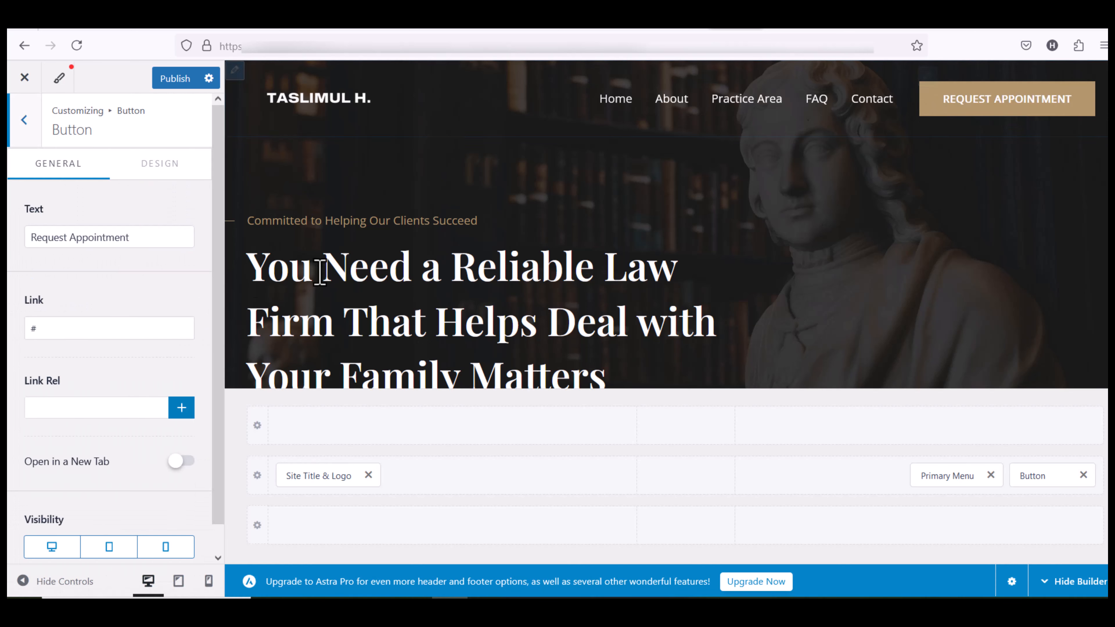
double_click(86, 334)
Step: Try the primary footer's four-column layout with a wider first column, and restore the equal-width layout
scroll(736, 291, "down", 15)
scroll(742, 290, "down", 5)
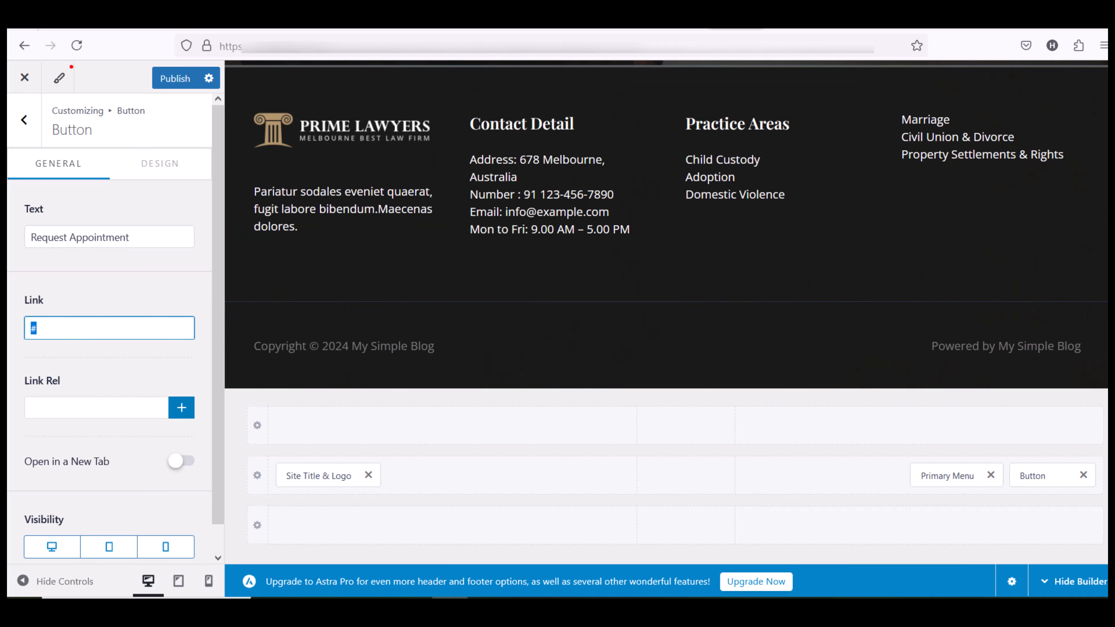
left_click_drag(1109, 345, 1109, 332)
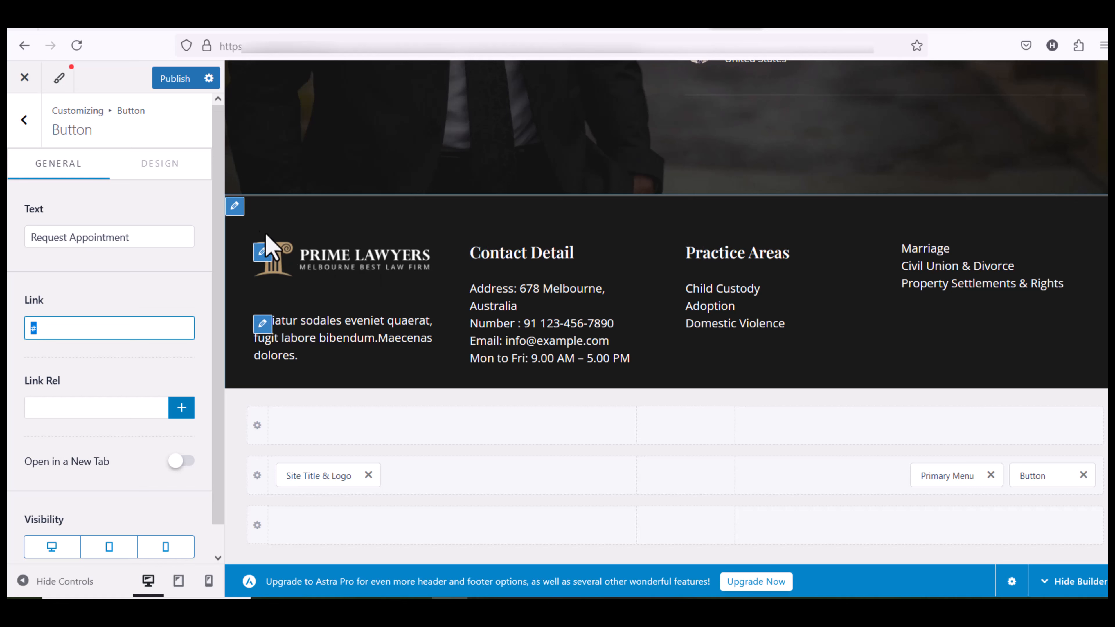
left_click(233, 210)
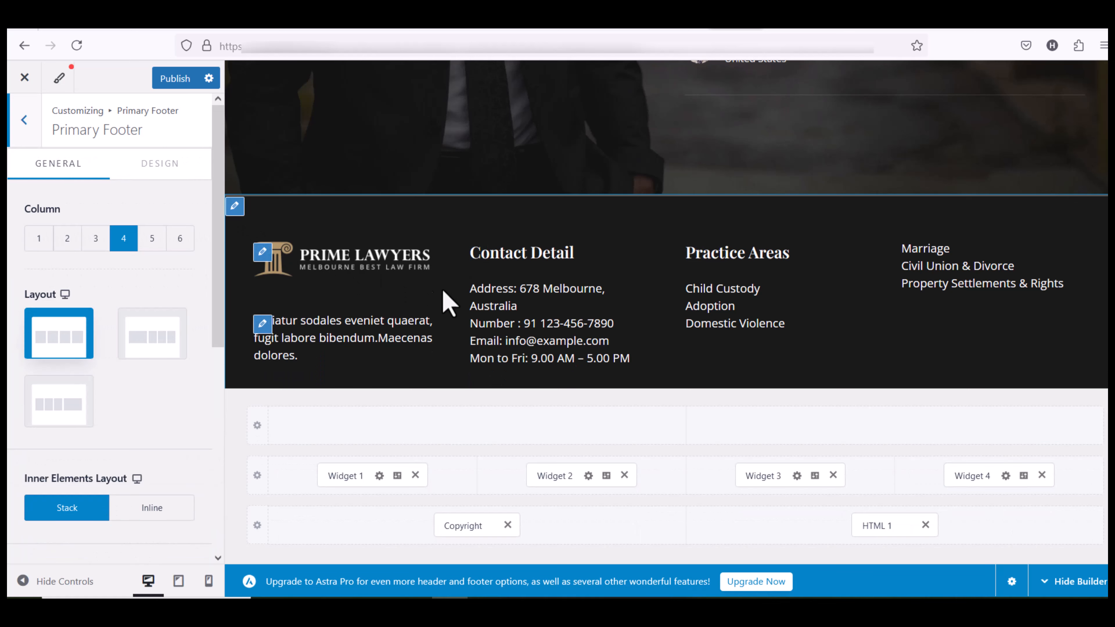
left_click(154, 343)
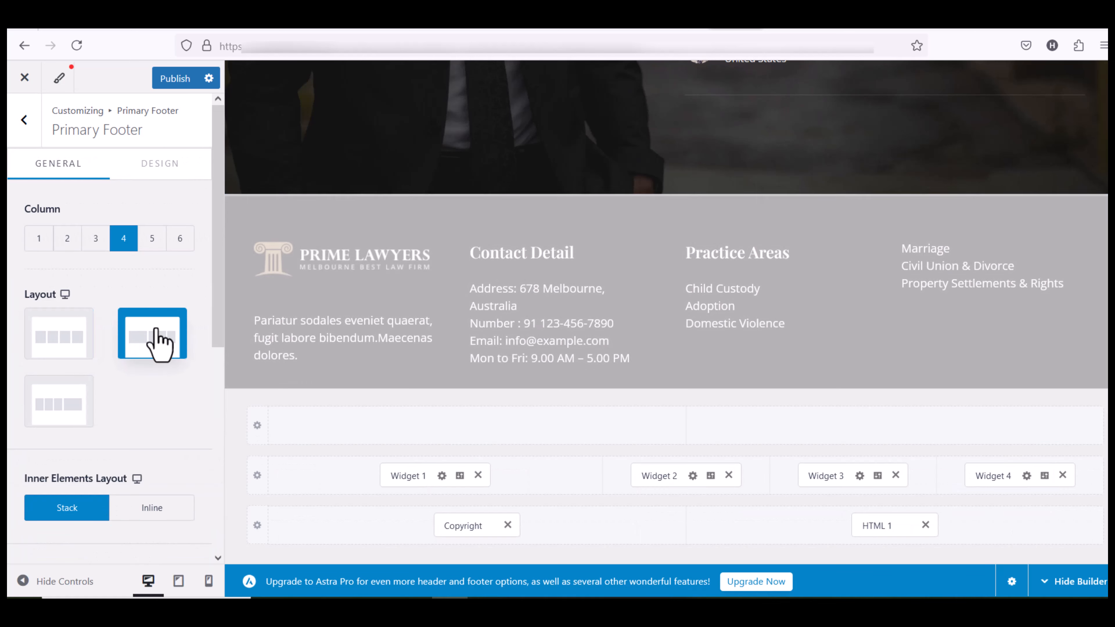
left_click(58, 345)
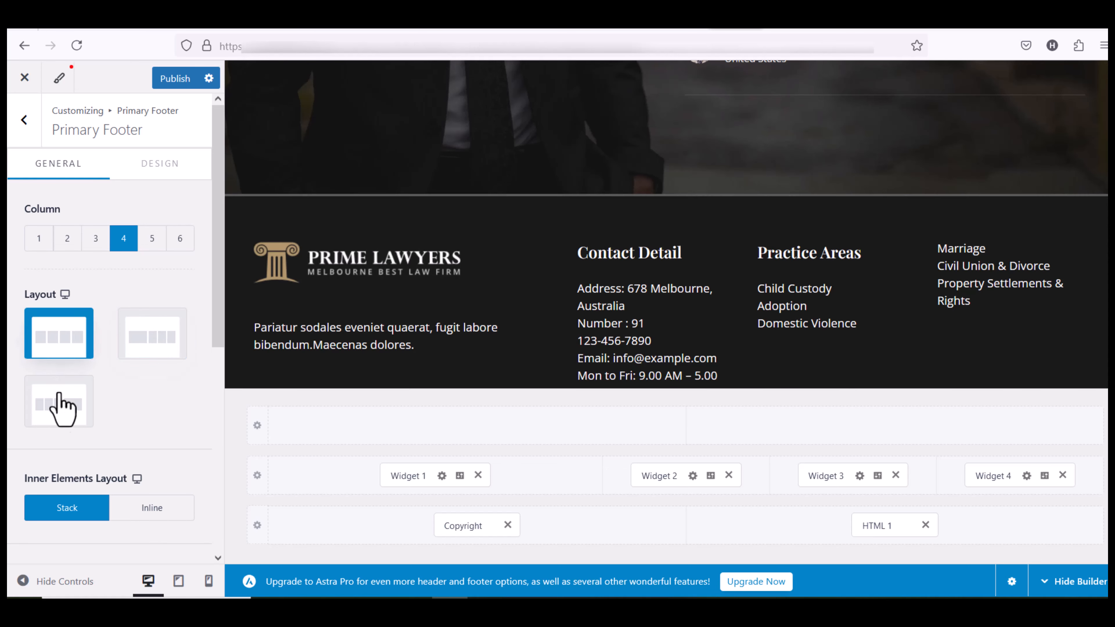
Step: Append "hello" to the text in the first footer widget and open the below footer settings
left_click(346, 476)
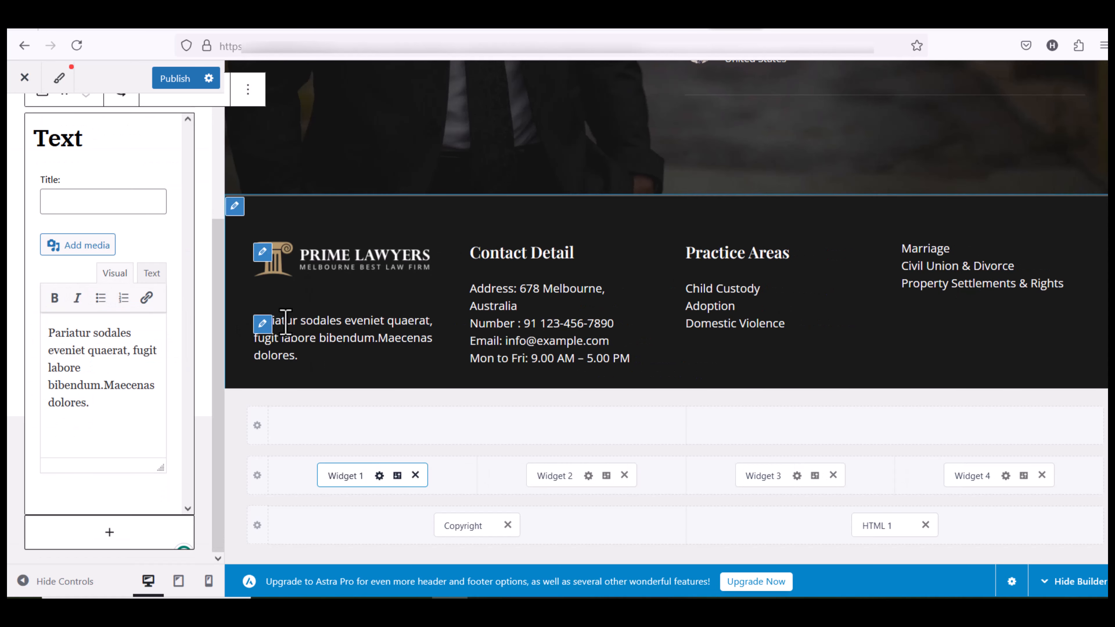
left_click(262, 325)
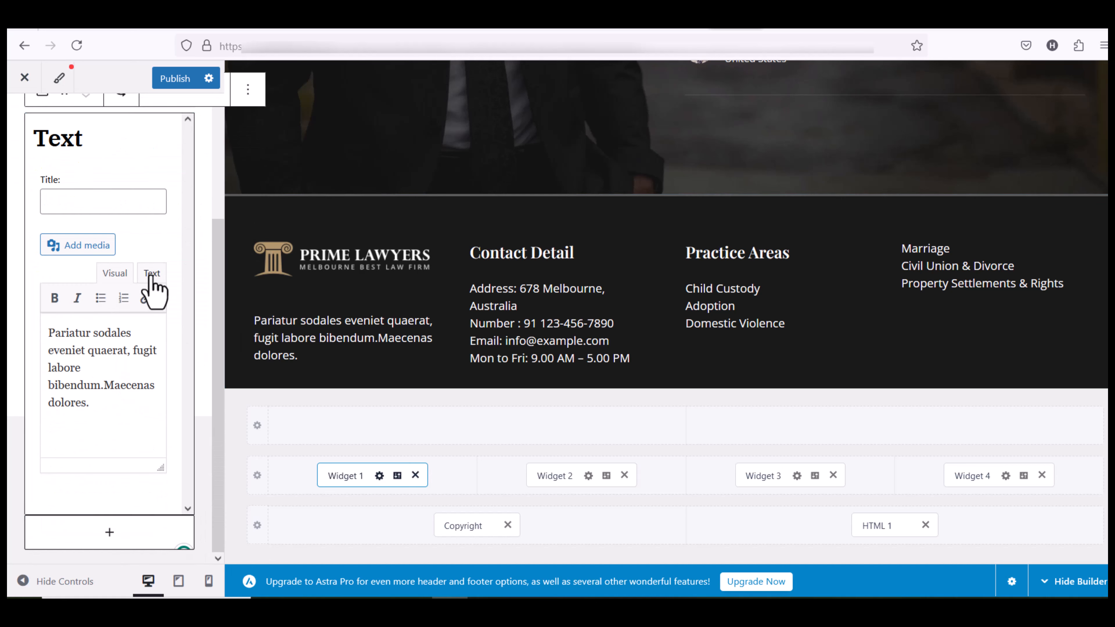
left_click(151, 274)
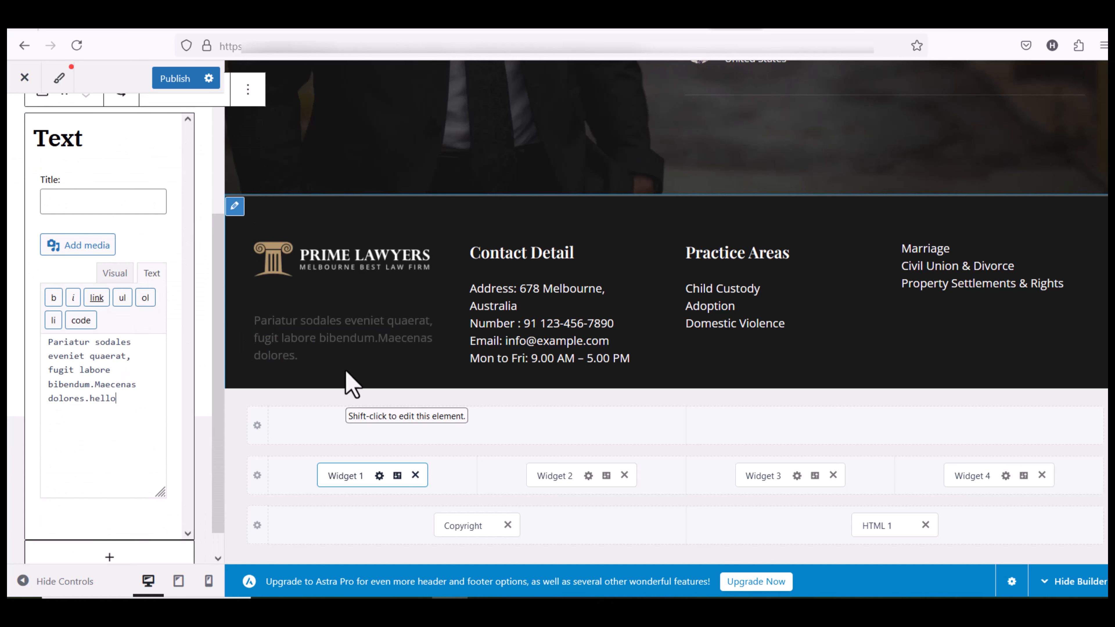
left_click(302, 359)
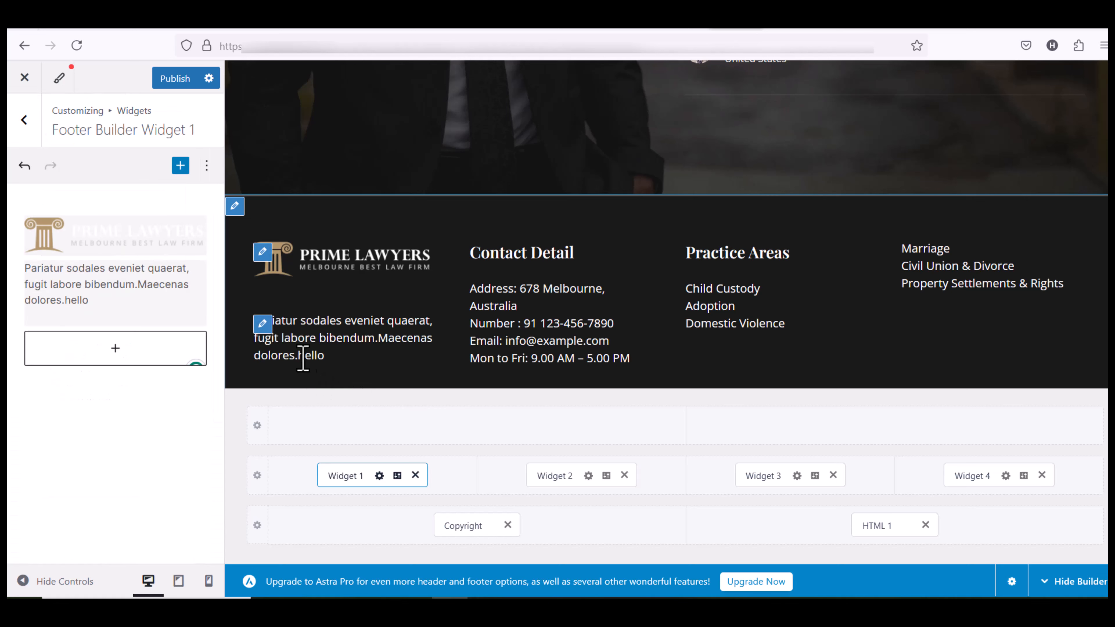
scroll(422, 369, "down", 3)
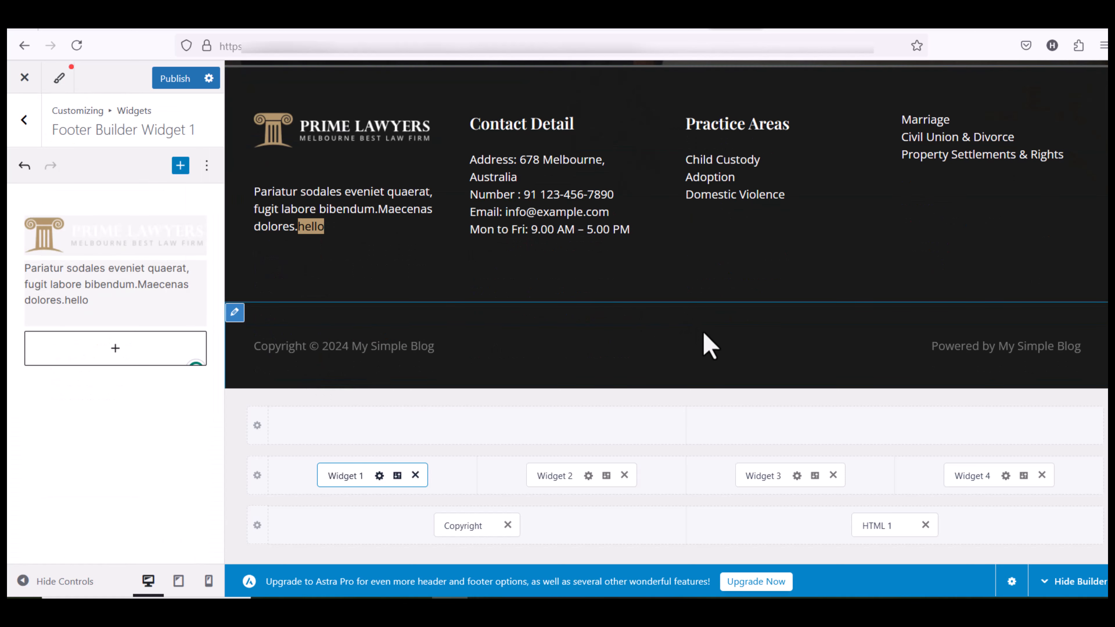
left_click(567, 356)
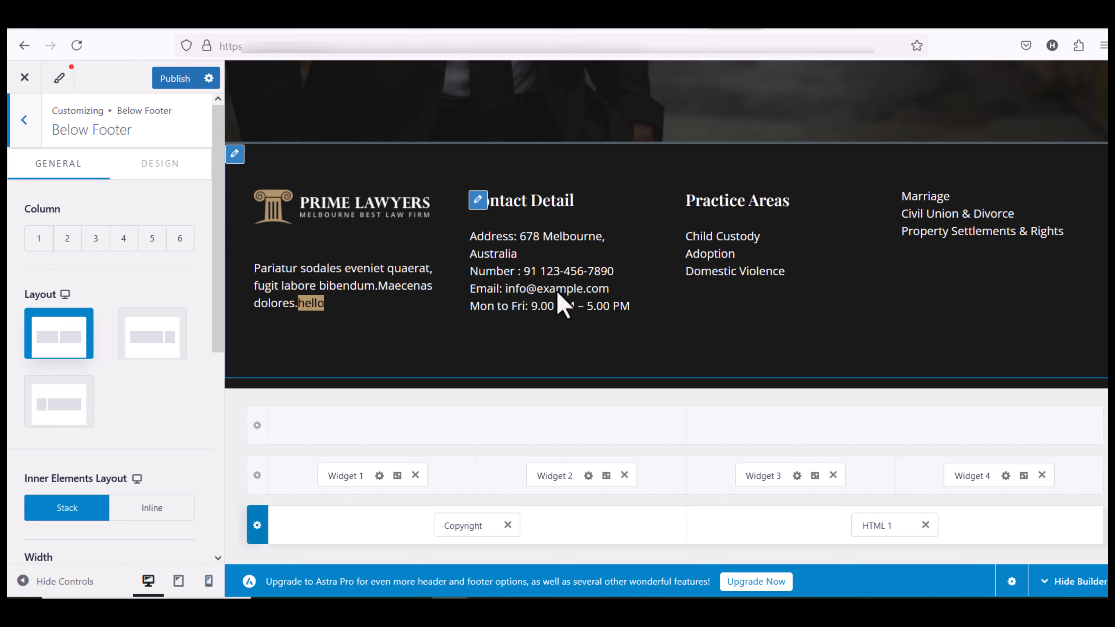
Step: Load the site's home page, look over its hero section, and open the page for editing in Elementor
left_click(812, 46)
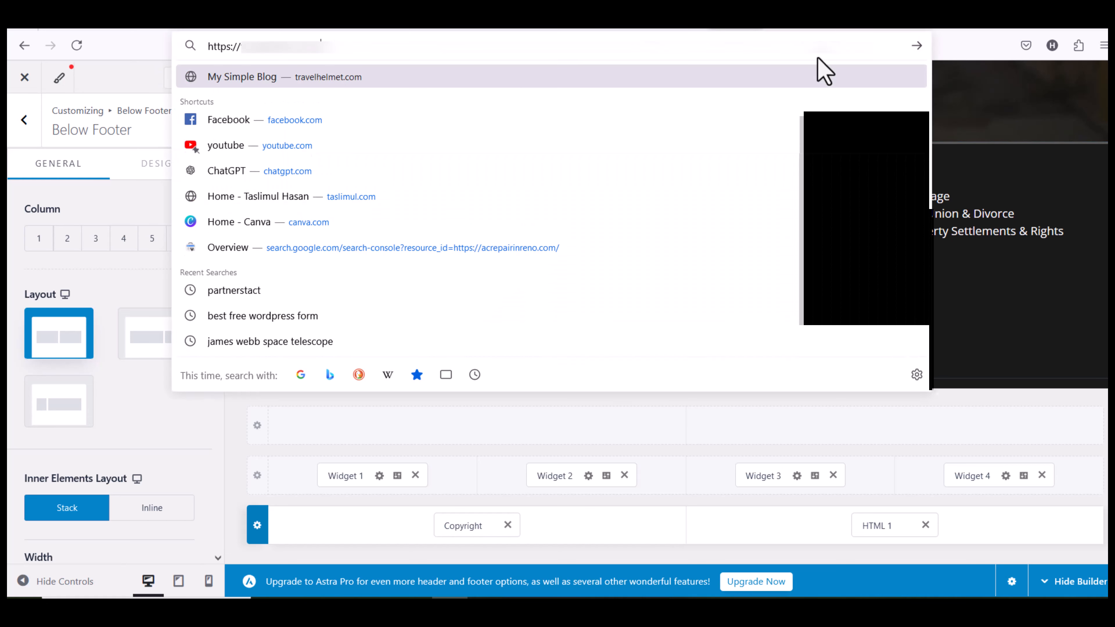
left_click(821, 75)
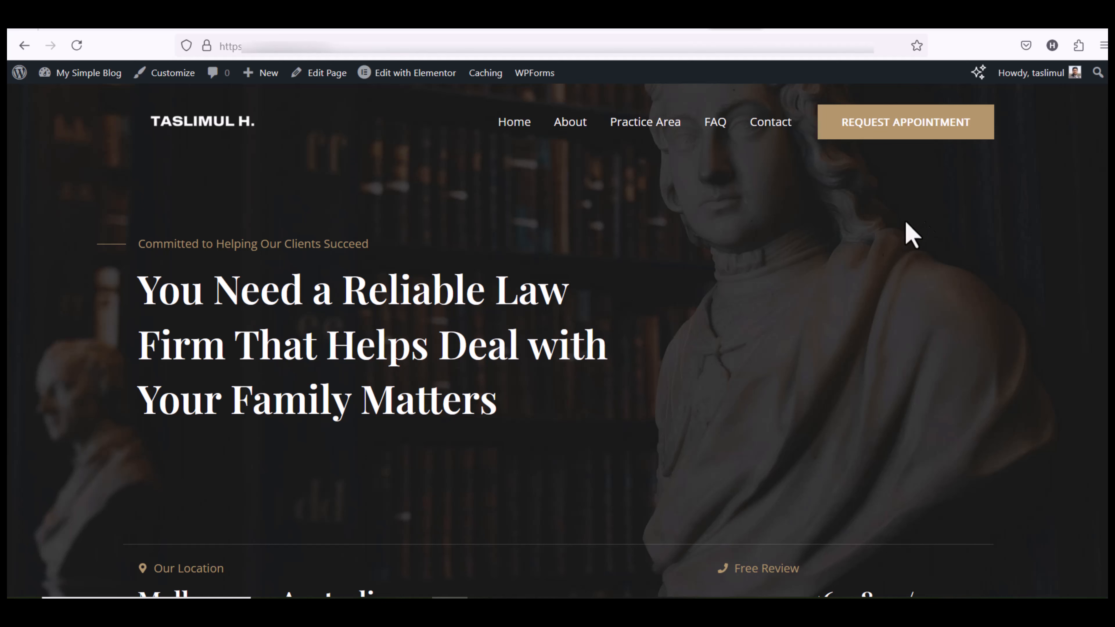
scroll(492, 351, "down", 2)
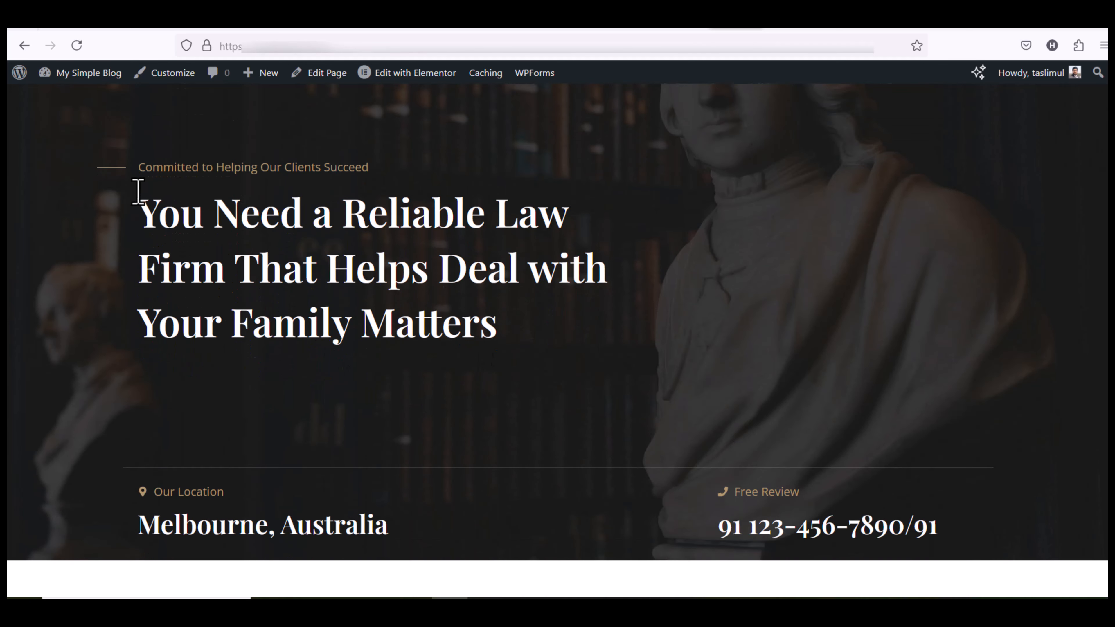
left_click_drag(138, 192, 891, 511)
scroll(847, 510, "down", 5)
scroll(712, 393, "up", 7)
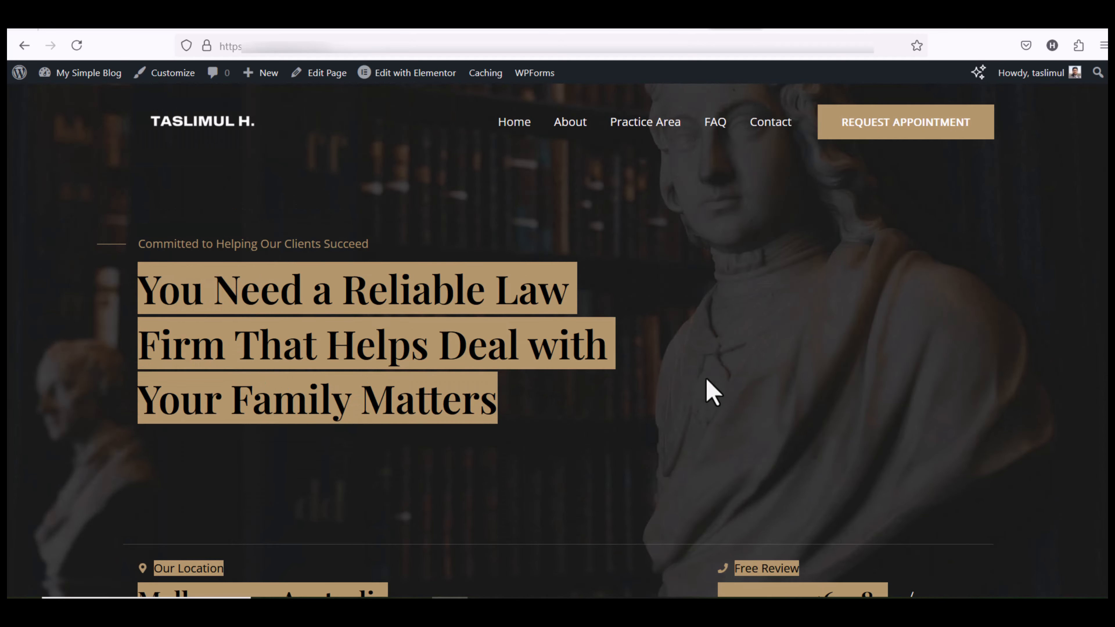
left_click(401, 74)
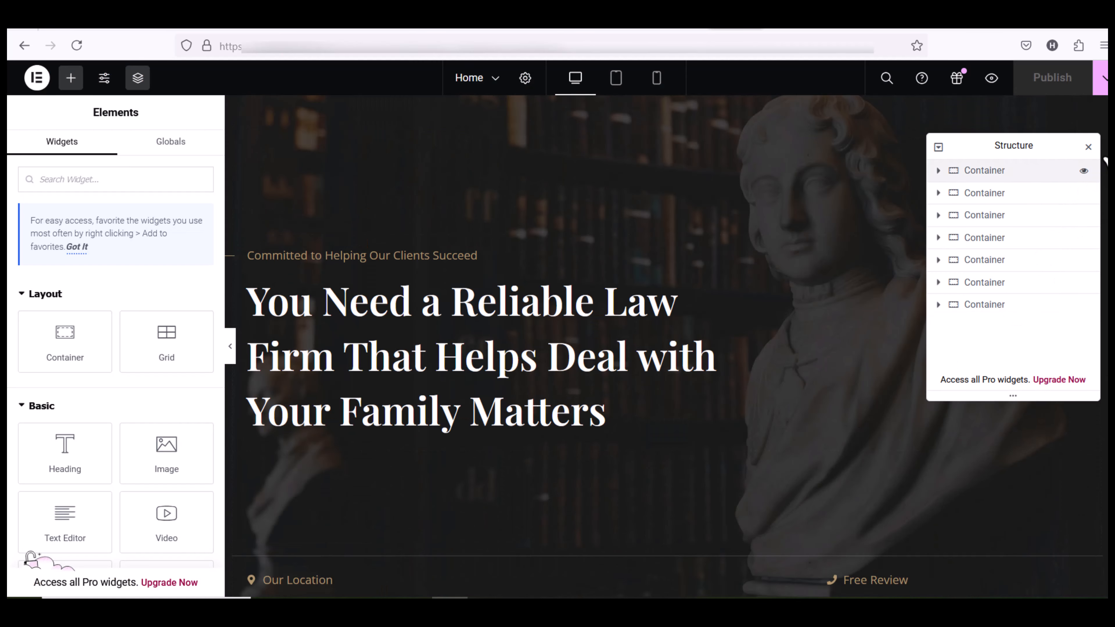
Step: Replace the title of the hero section's main heading with "hello"
scroll(666, 346, "down", 5)
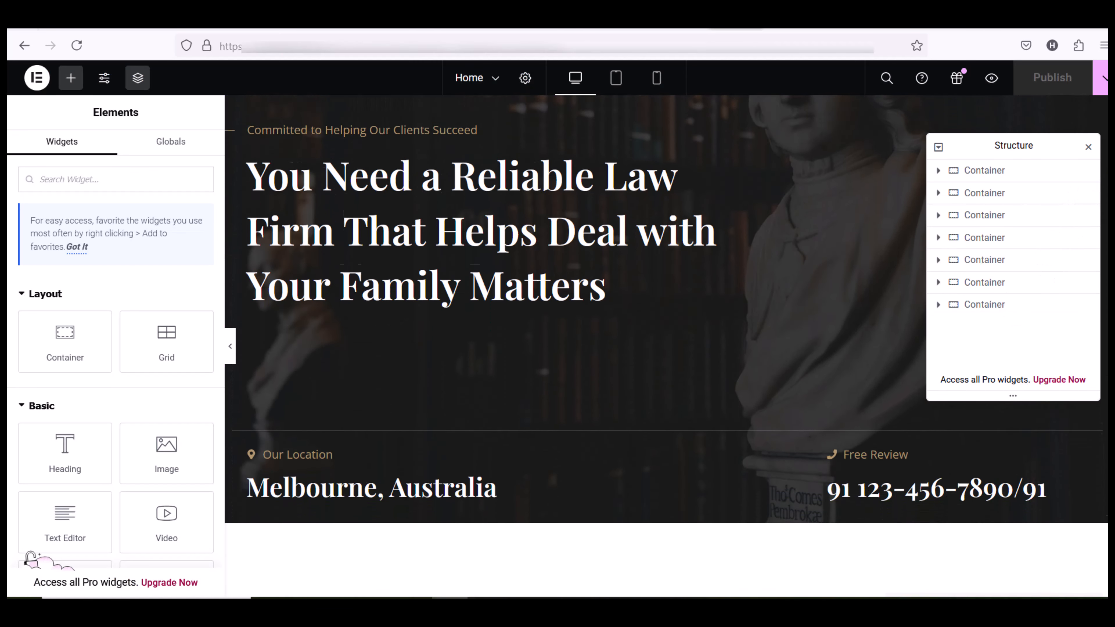
scroll(667, 346, "down", 4)
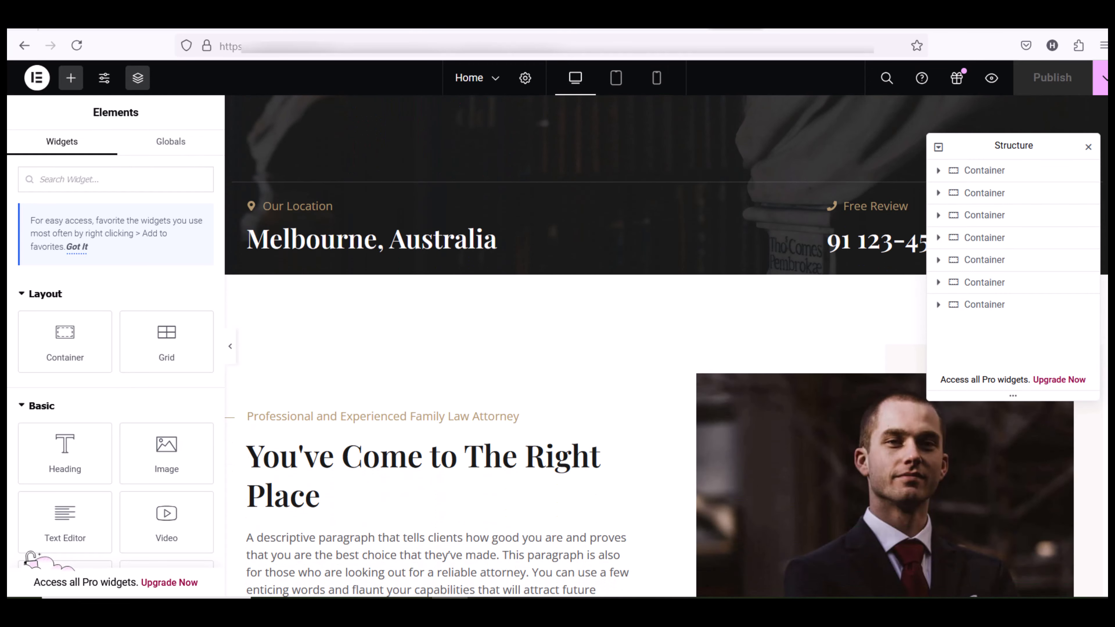
scroll(667, 346, "up", 9)
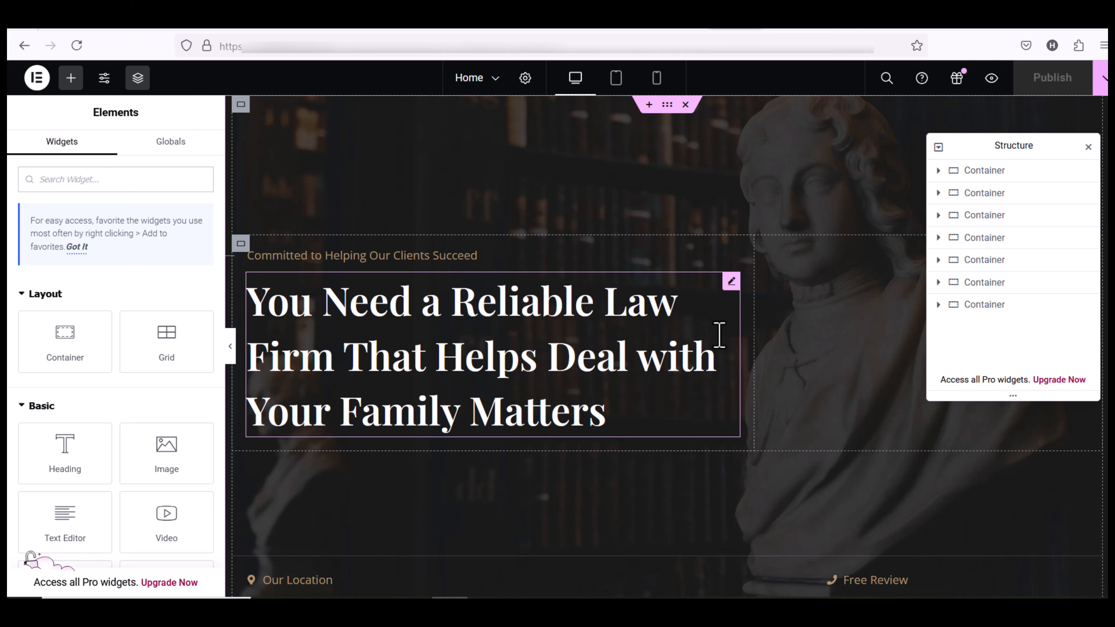
left_click(330, 316)
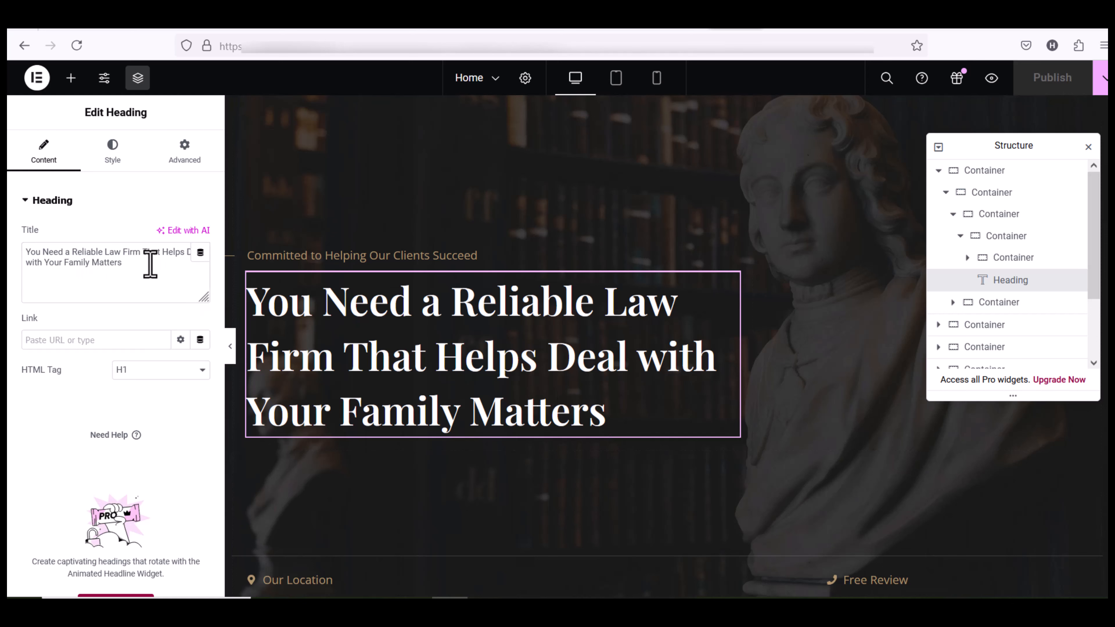
left_click_drag(152, 265, 14, 249)
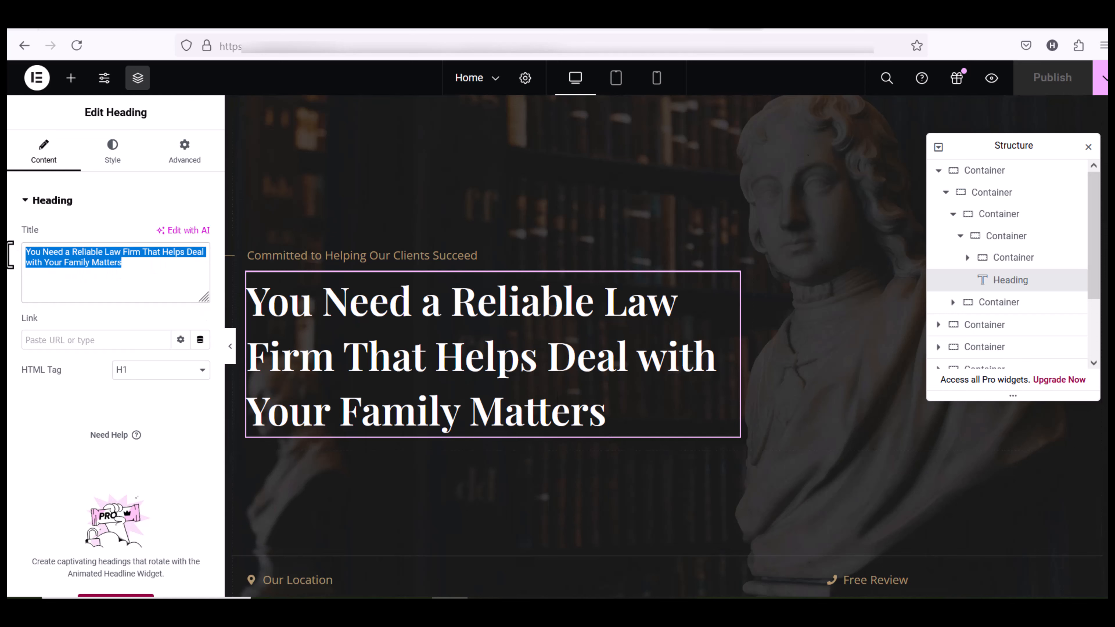
type("hello")
Step: Replace the heading under Free Review with the business's own phone number
left_click(869, 505)
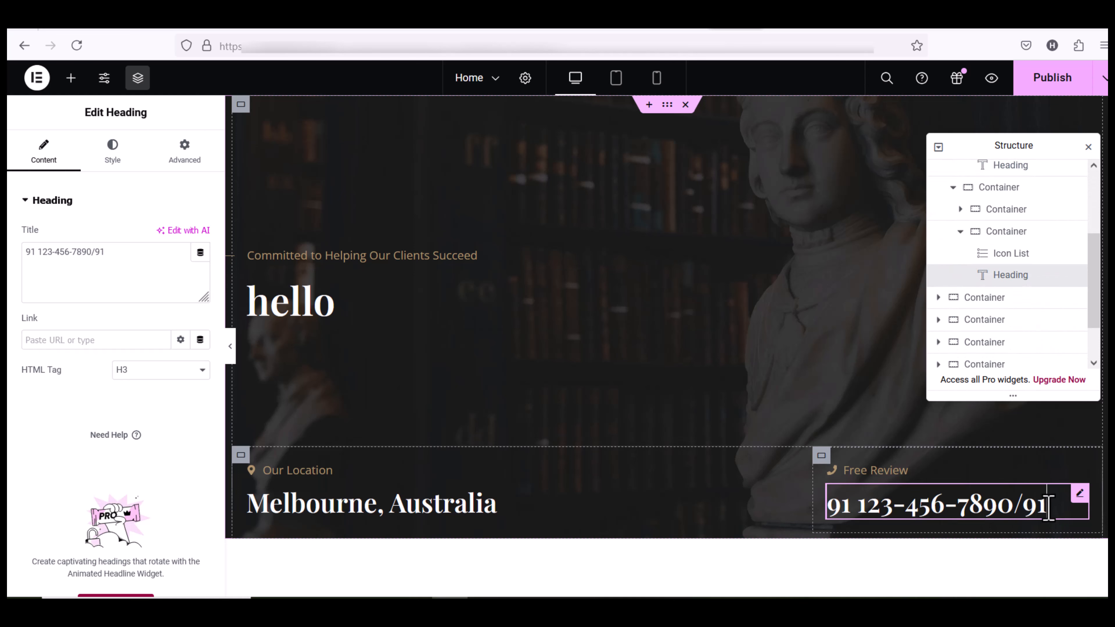
key("BackSpace")
key("BackSpace")
key("BackSpace")
key("BackSpace")
key("BackSpace")
key("BackSpace")
key("BackSpace")
key("BackSpace")
key("BackSpace")
key("BackSpace")
key("BackSpace")
key("BackSpace")
key("BackSpace")
key("BackSpace")
key("BackSpace")
key("BackSpace")
key("BackSpace")
key("ctrl+v")
Step: Replace the portrait beside "You've Come to The Right Place" with hero-bg.jpg from the media library
scroll(612, 478, "down", 6)
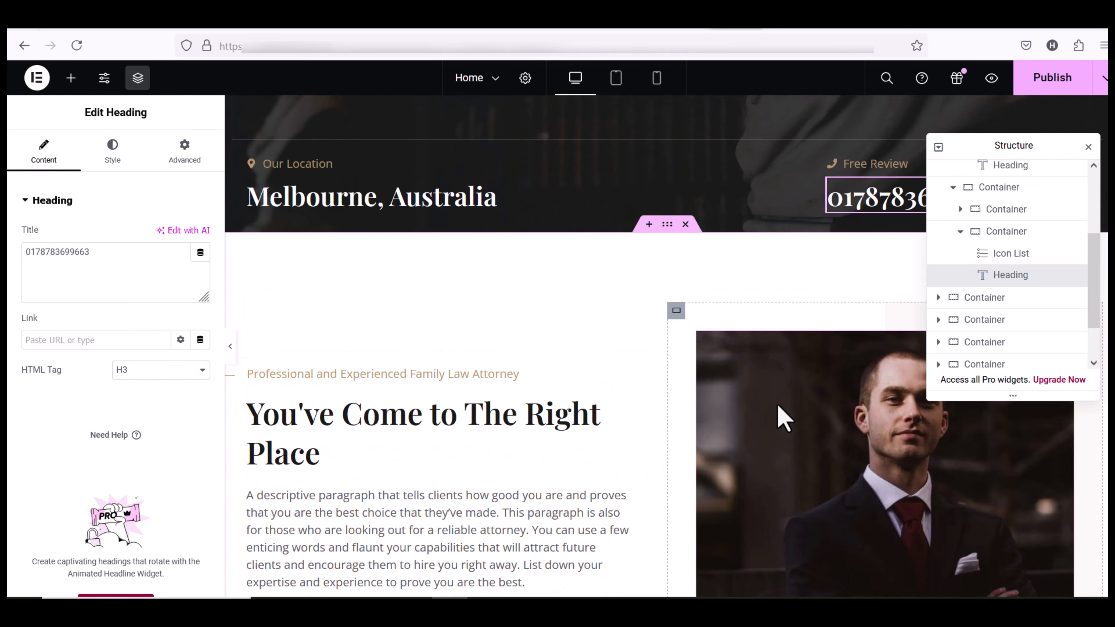
left_click(778, 405)
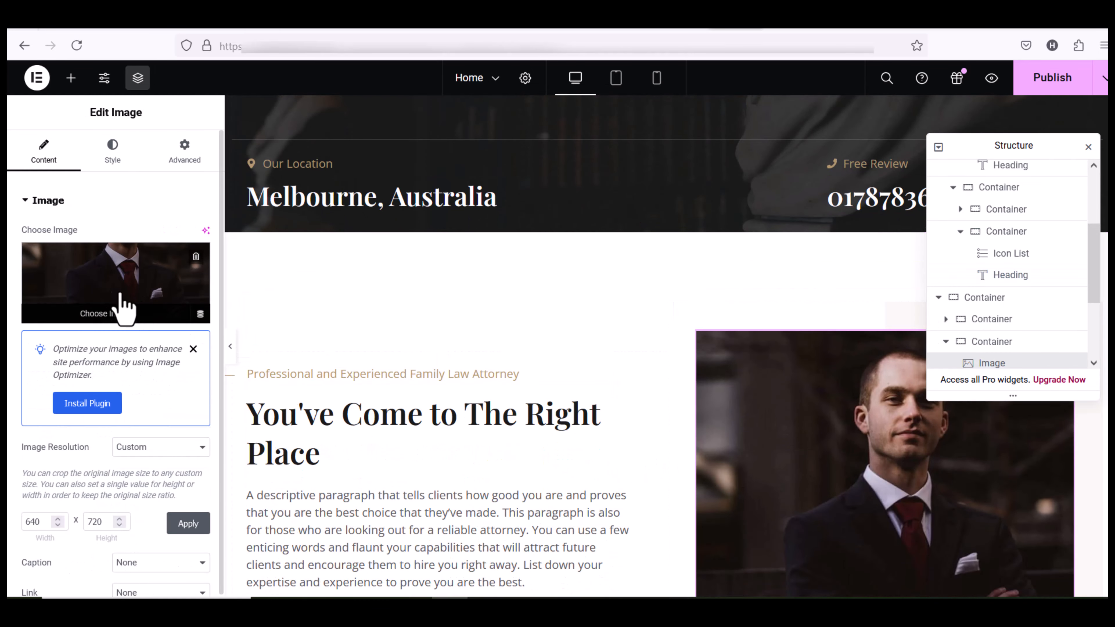
left_click(87, 299)
left_click(467, 367)
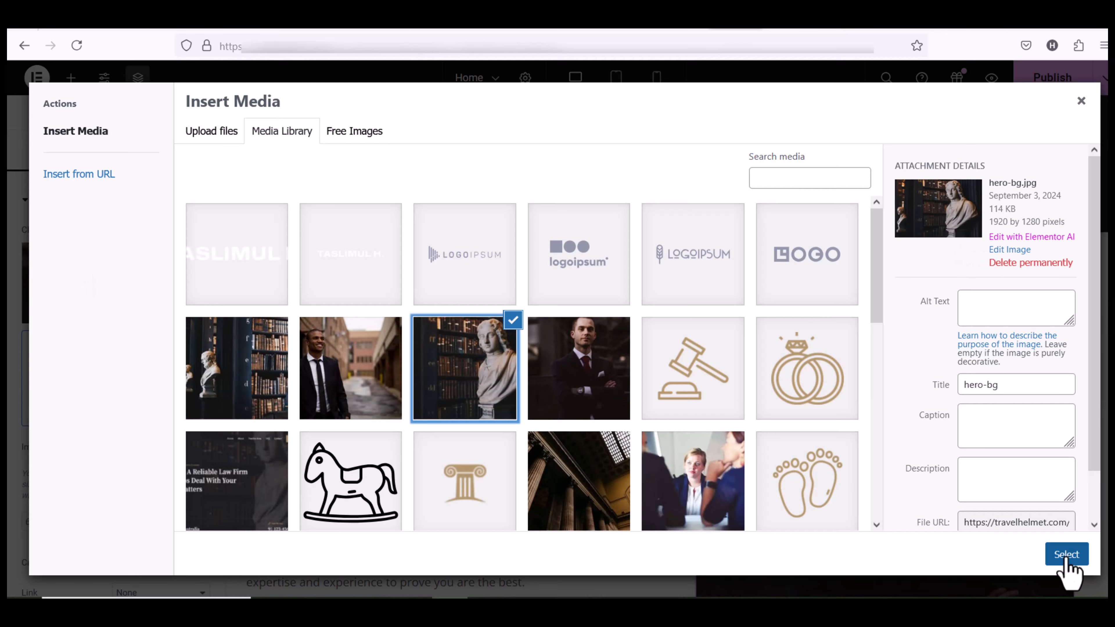
left_click(1068, 556)
Step: Delete the leading "A" from the descriptive paragraph under "You've Come to The Right Place"
scroll(847, 463, "down", 5)
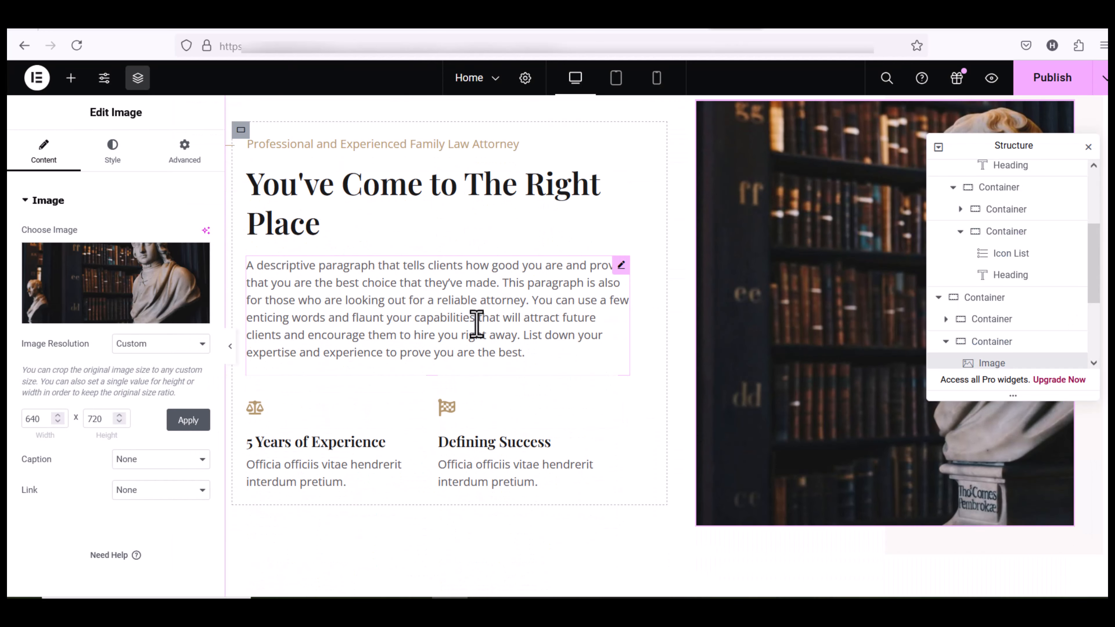
left_click(619, 269)
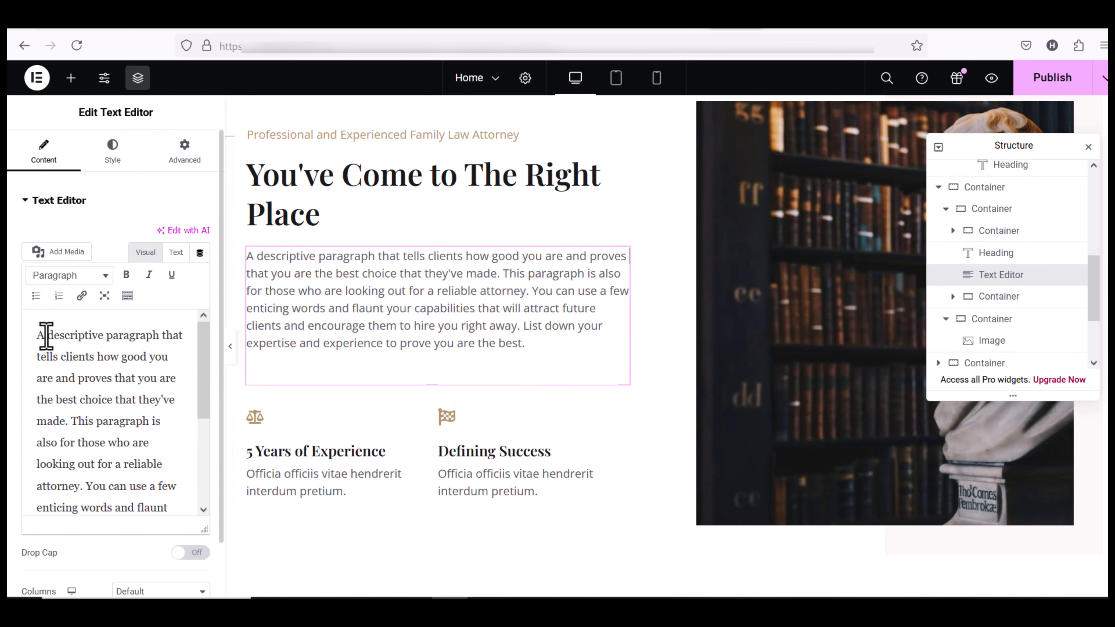
left_click(46, 336)
key("BackSpace")
Step: Change the icon of the Divorce & Separation box under Our Practice Areas to Life ring
scroll(406, 379, "down", 4)
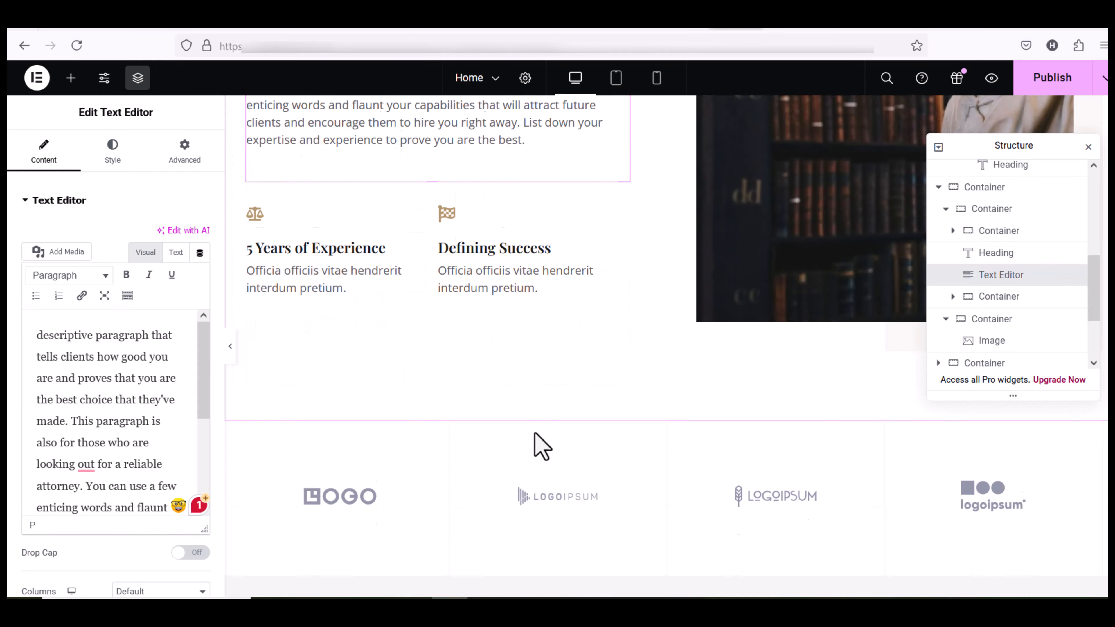
scroll(538, 443, "down", 2)
scroll(530, 444, "down", 2)
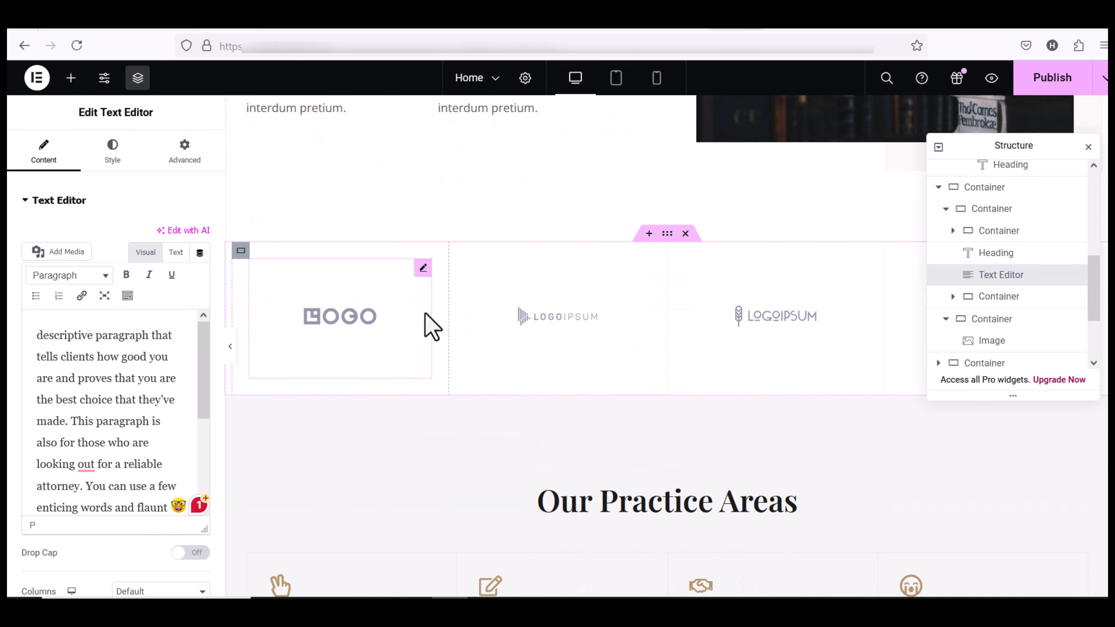
scroll(672, 383, "down", 5)
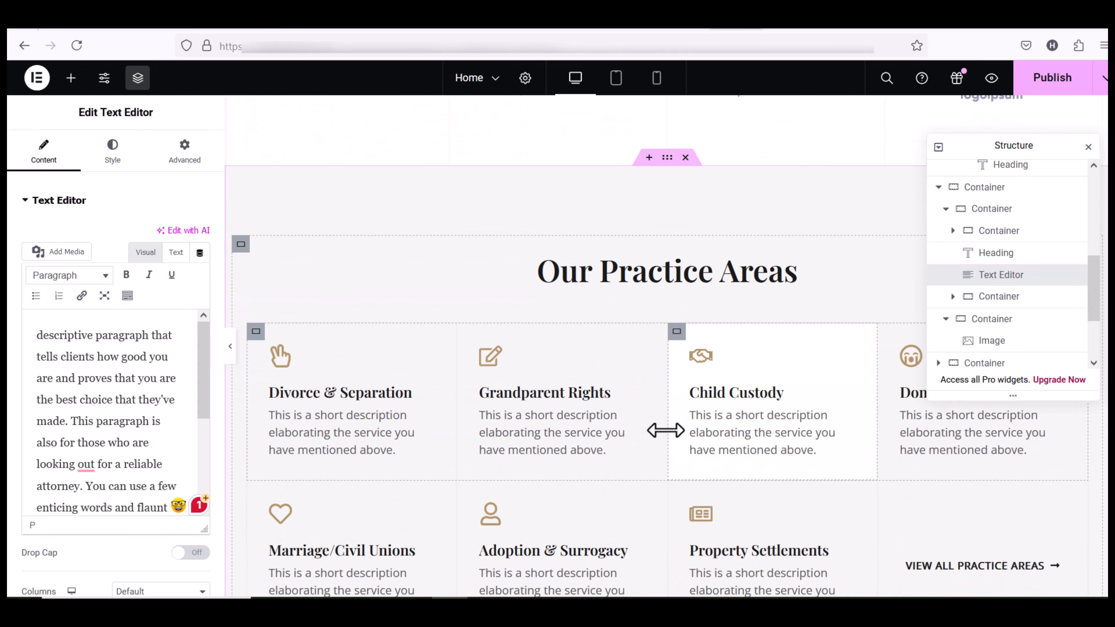
scroll(665, 431, "down", 2)
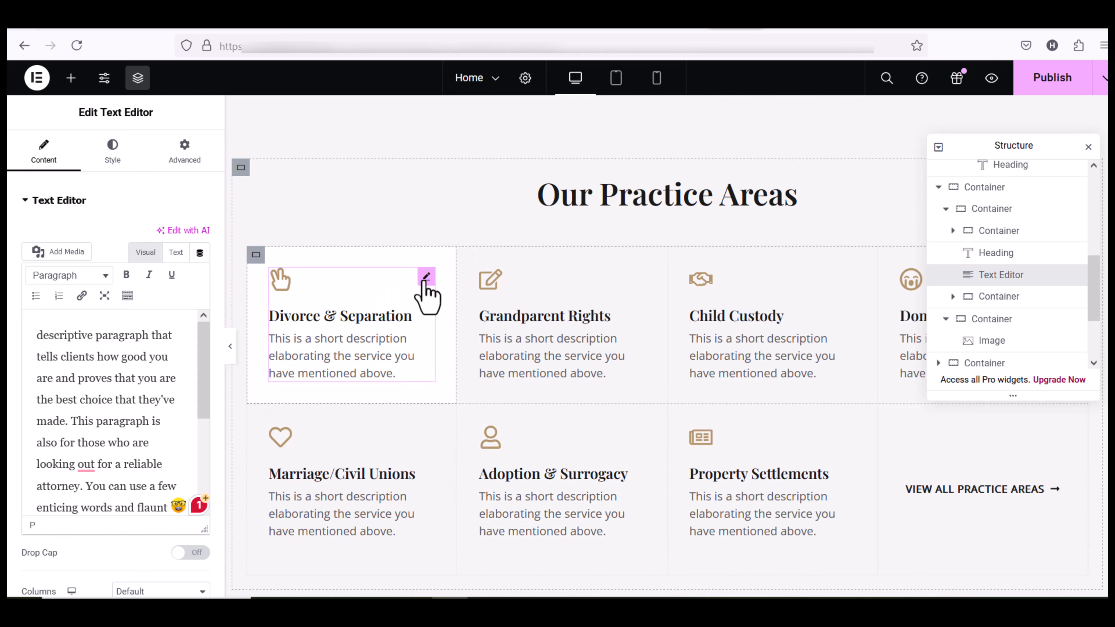
left_click(425, 278)
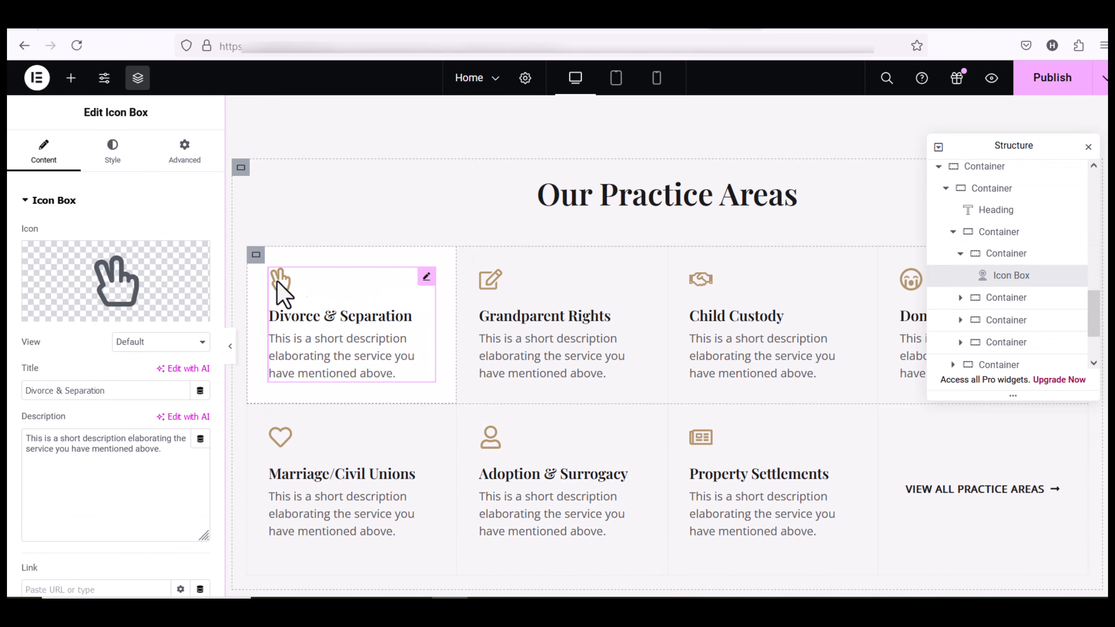
mouse_move(109, 290)
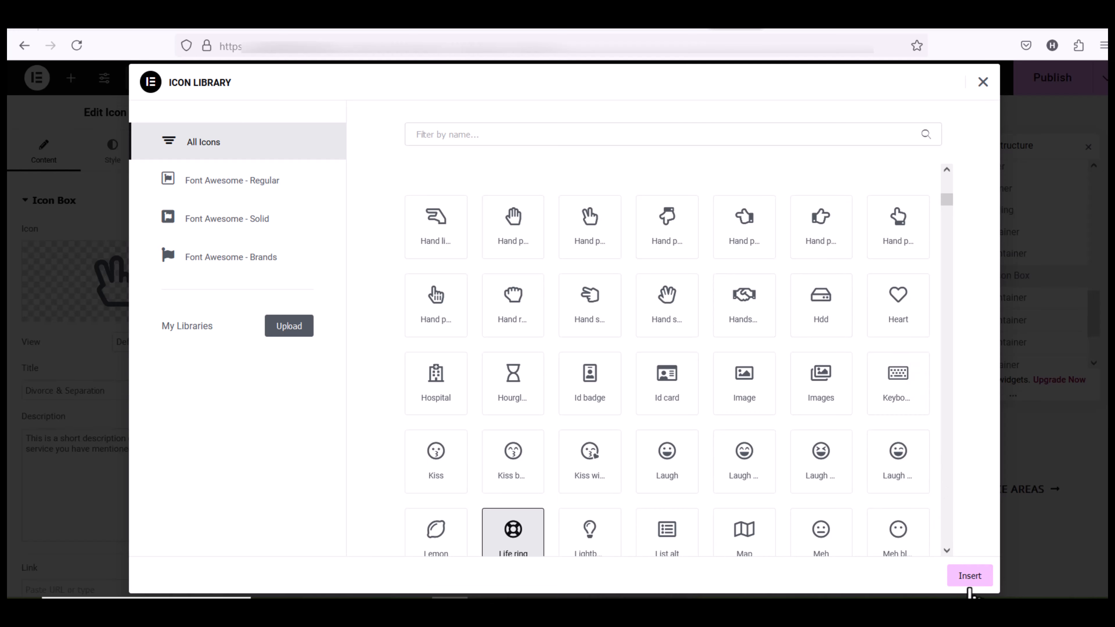
left_click(970, 581)
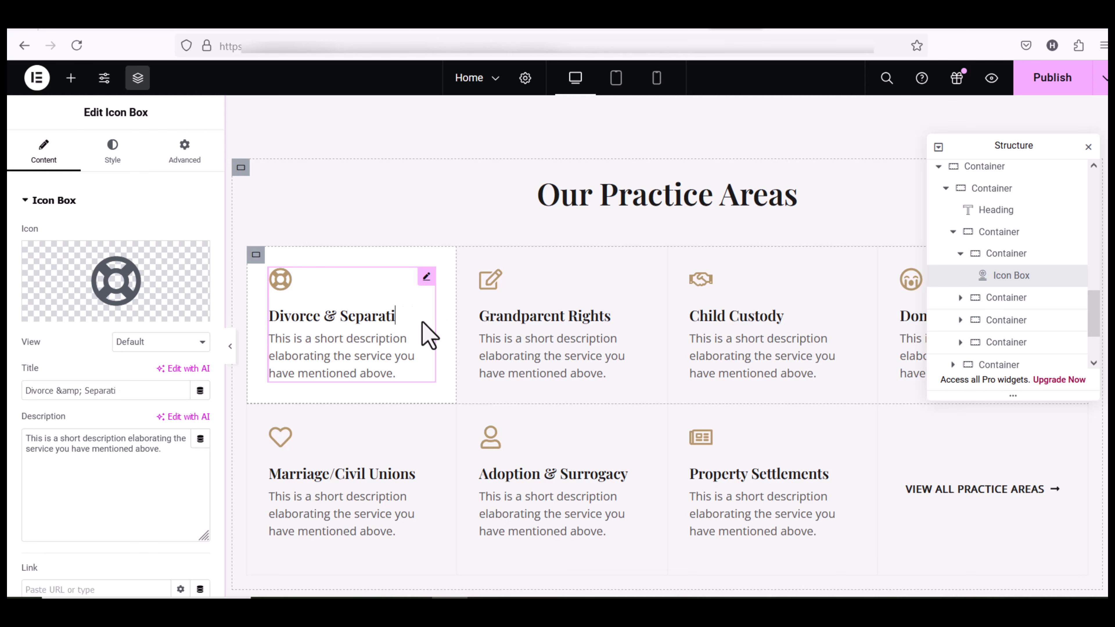
Step: Shorten the title of the first practice area box to "Divorce"
key("BackSpace")
key("BackSpace")
key("BackSpace")
key("BackSpace")
key("BackSpace")
key("BackSpace")
key("BackSpace")
key("BackSpace")
key("BackSpace")
key("BackSpace")
key("BackSpace")
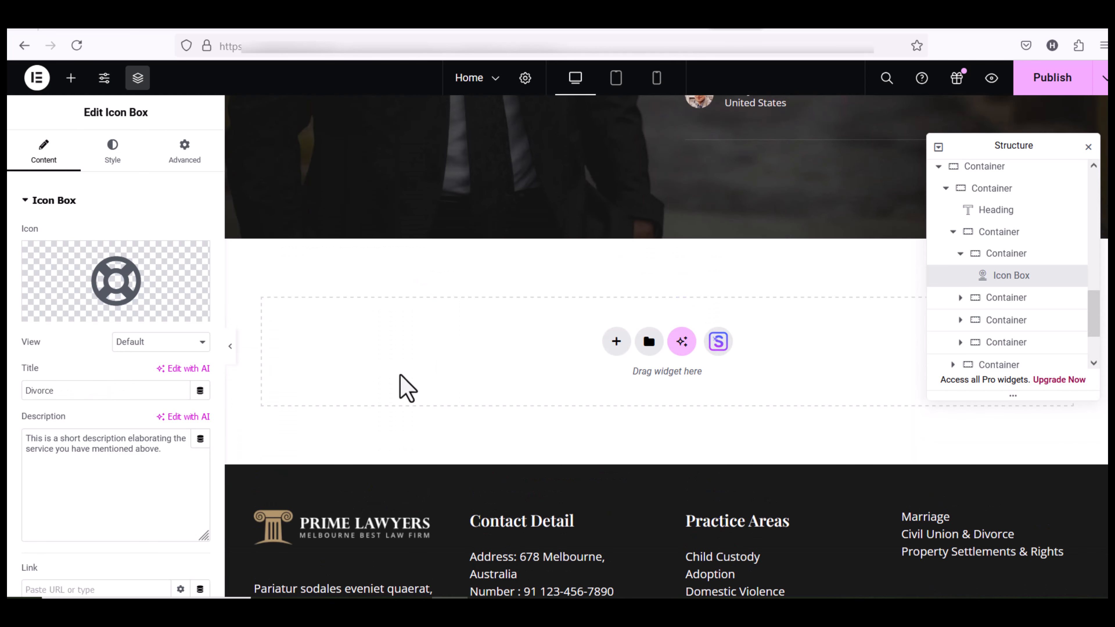
Step: Add a Video widget to the empty section above the footer and examine its link and source settings
scroll(605, 369, "down", 2)
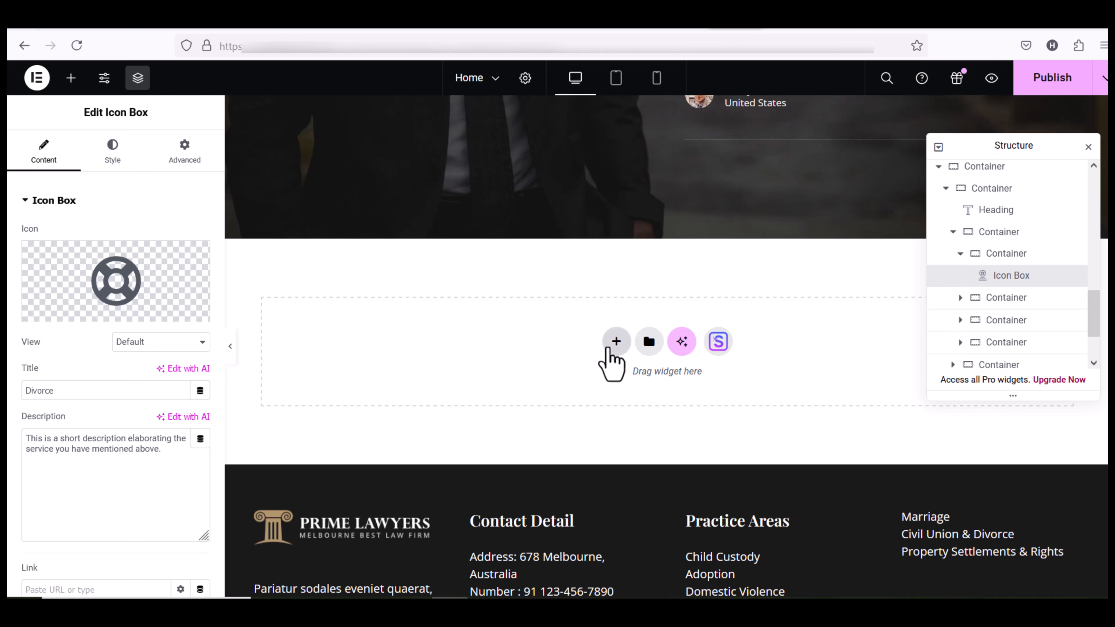
left_click(70, 79)
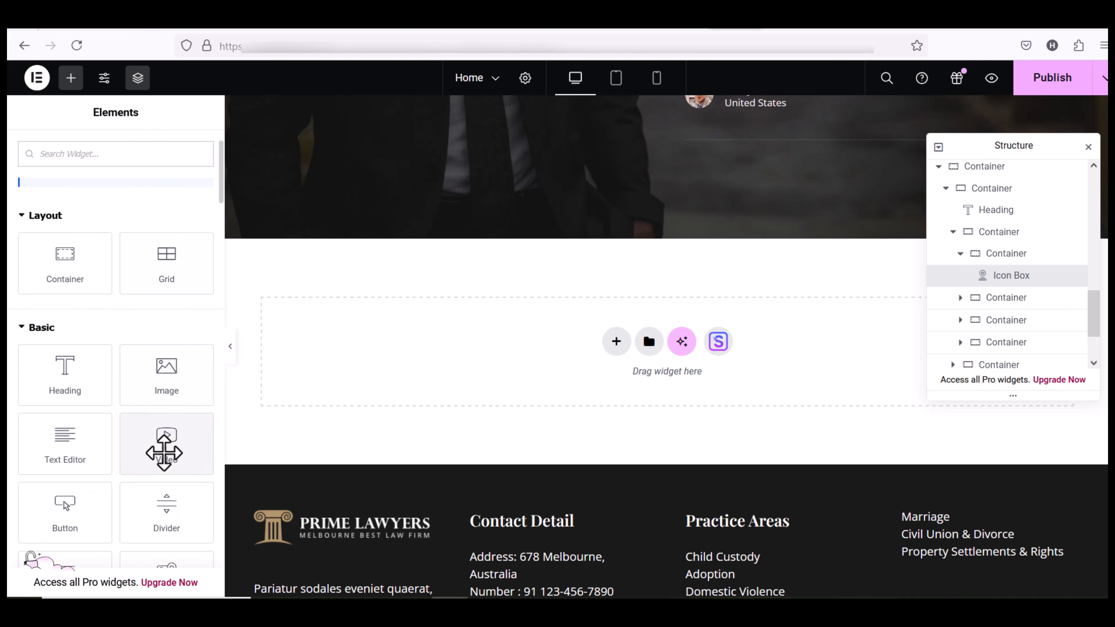
left_click_drag(164, 444, 560, 377)
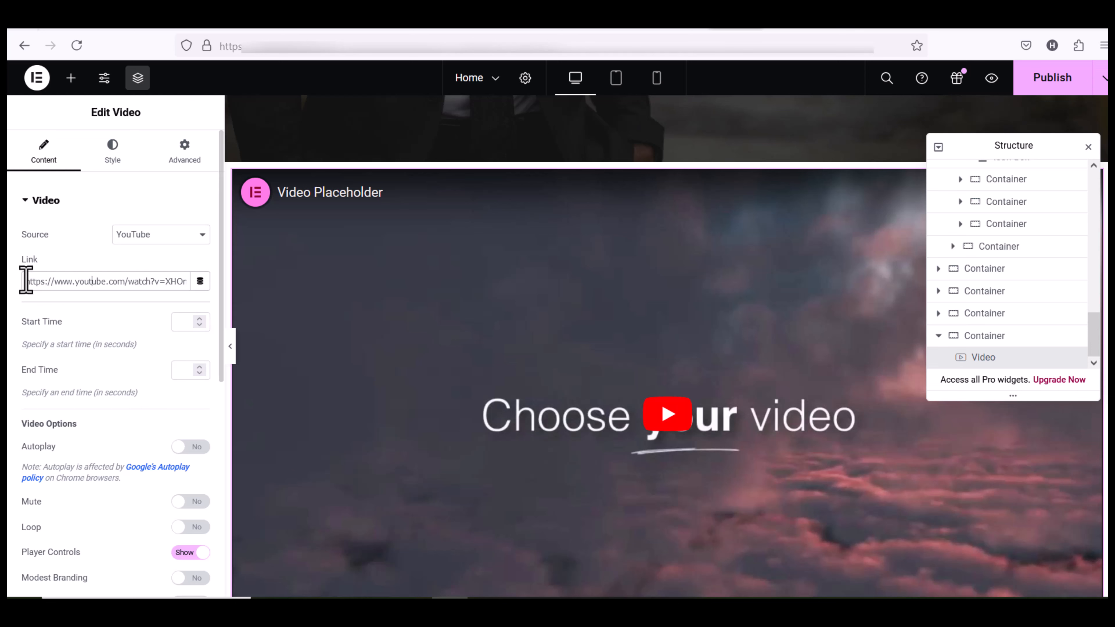
triple_click(100, 282)
left_click(98, 281)
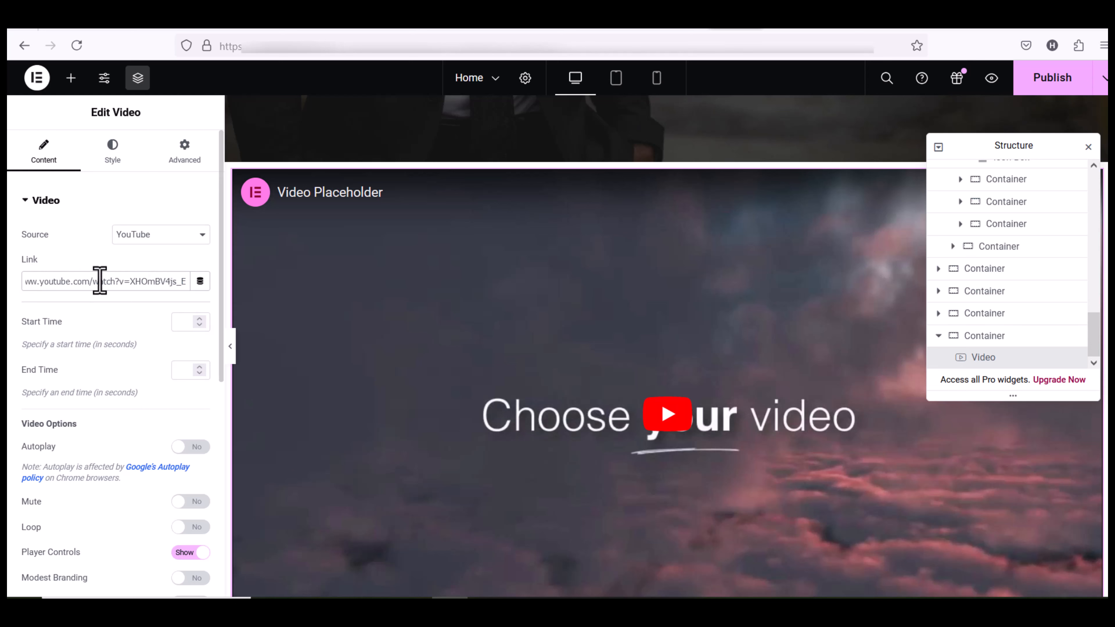
left_click(148, 236)
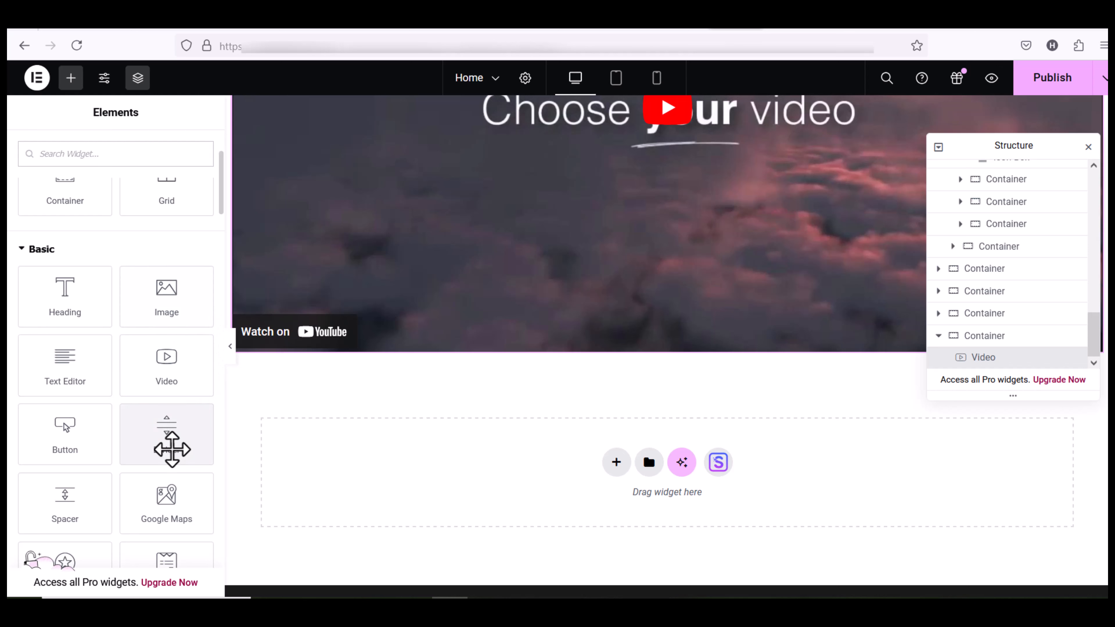
Step: Browse the available widgets from Basic through Link In Bio and look over the video section on the page
scroll(67, 473, "down", 2)
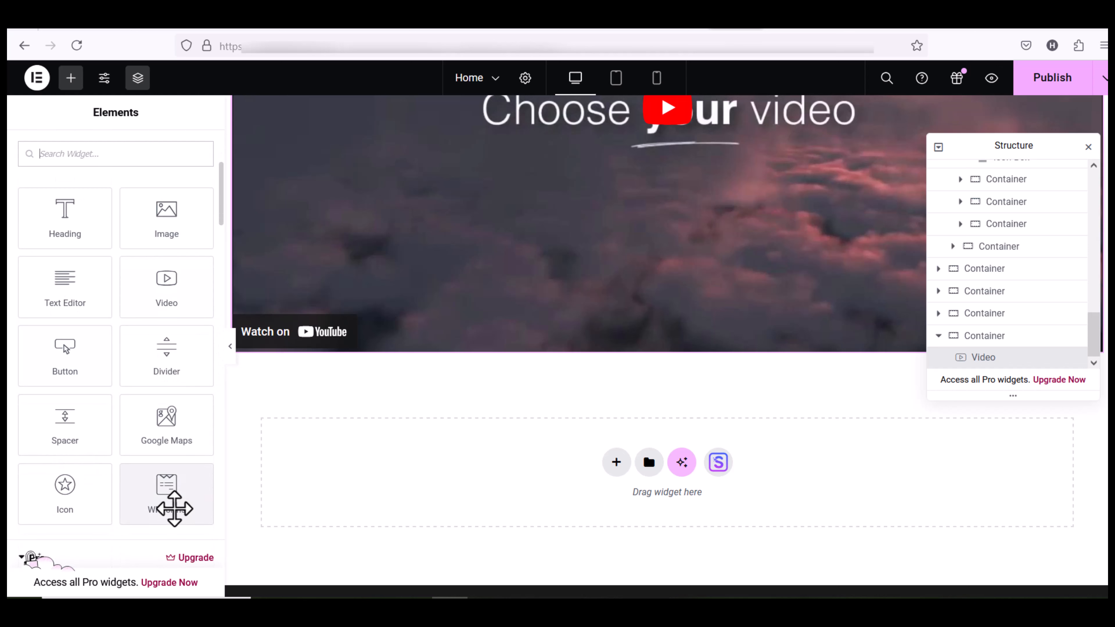
scroll(175, 525, "down", 5)
scroll(175, 523, "down", 15)
scroll(450, 480, "up", 10)
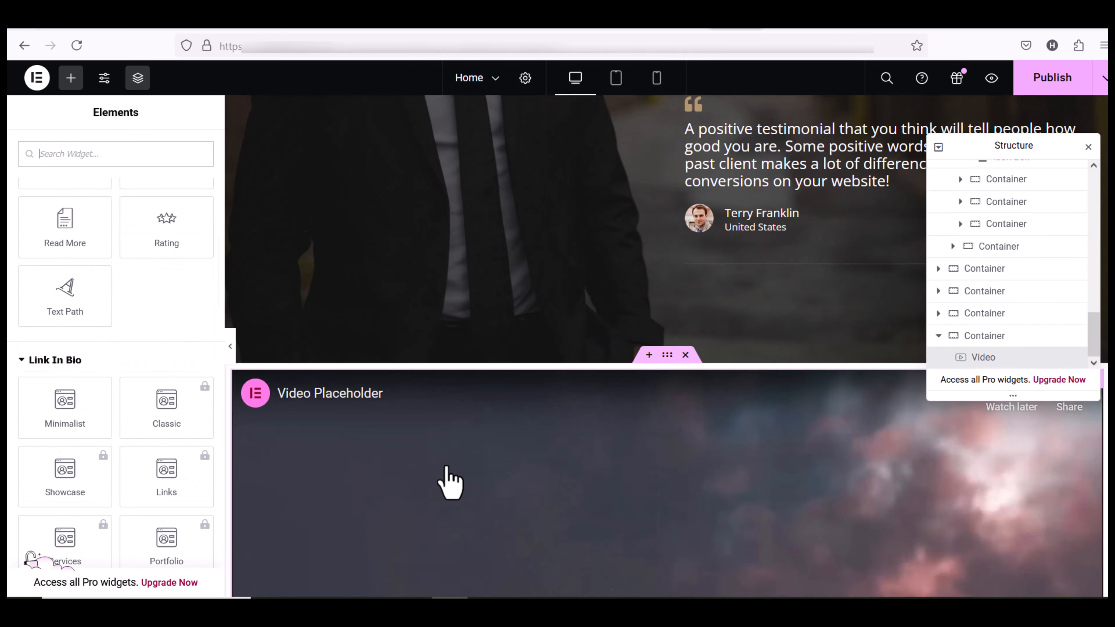
scroll(530, 493, "down", 6)
scroll(676, 483, "up", 2)
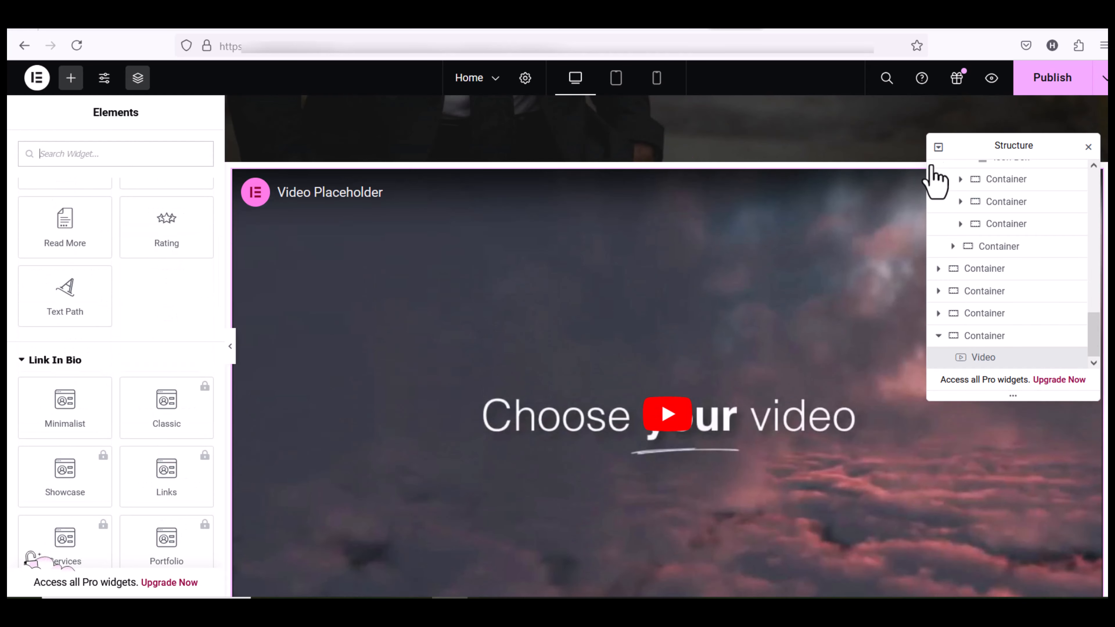